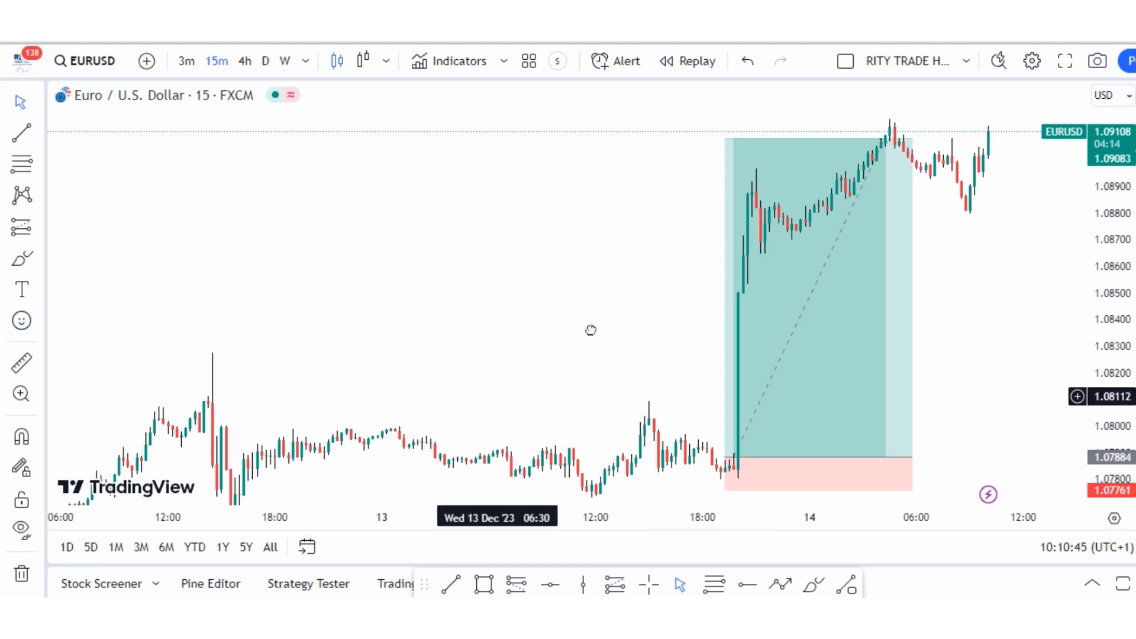
# Step: Browse the 15-minute bars around 11–14 Dec, then switch EURUSD to the daily timeframe
pyautogui.moveTo(591, 329); pyautogui.dragTo(682, 267)
pyautogui.scroll(-2, 477, 368)
pyautogui.scroll(-2, 477, 367)
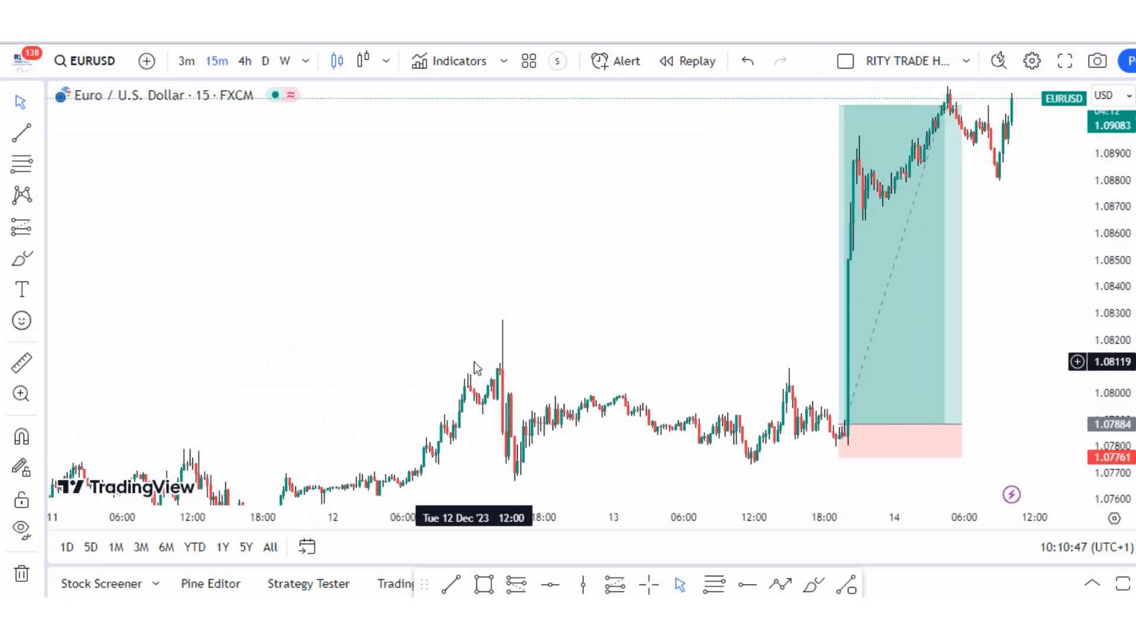
pyautogui.moveTo(668, 243); pyautogui.dragTo(671, 245)
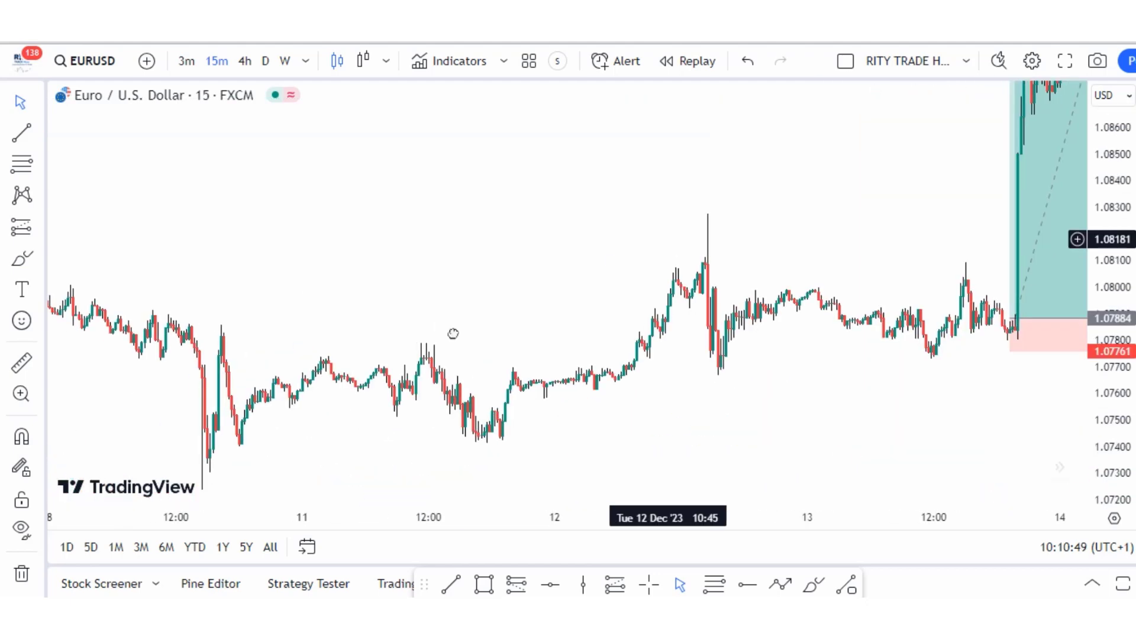
pyautogui.hscroll(3, 350, 383)
pyautogui.scroll(-2, 412, 358)
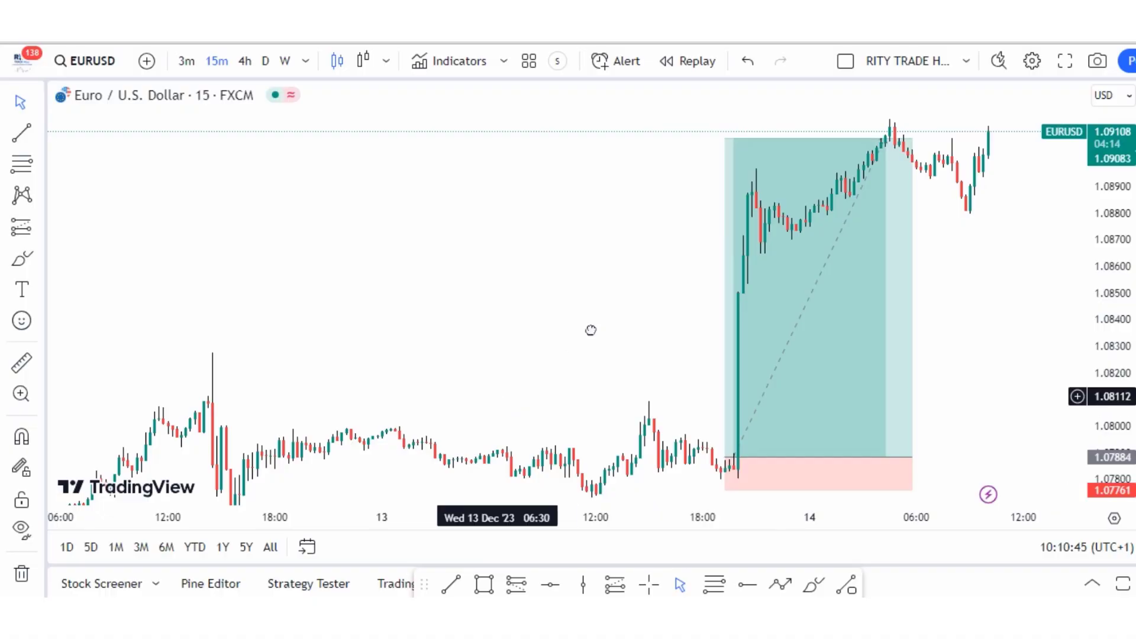
pyautogui.moveTo(591, 329); pyautogui.dragTo(474, 360)
pyautogui.scroll(-3, 474, 361)
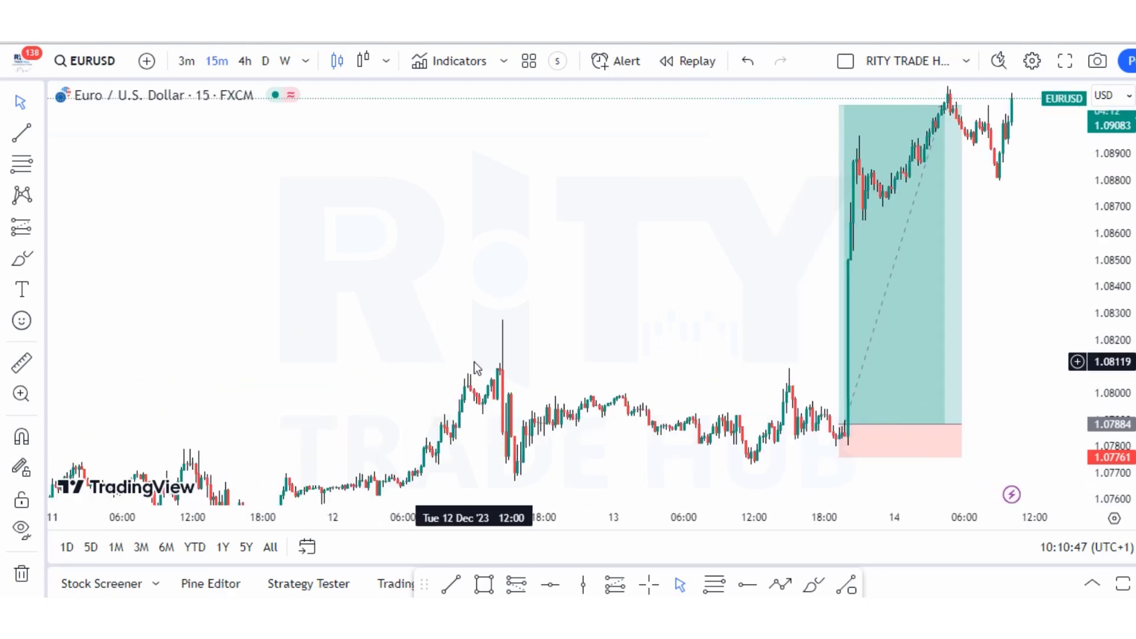
pyautogui.moveTo(668, 240); pyautogui.dragTo(815, 134)
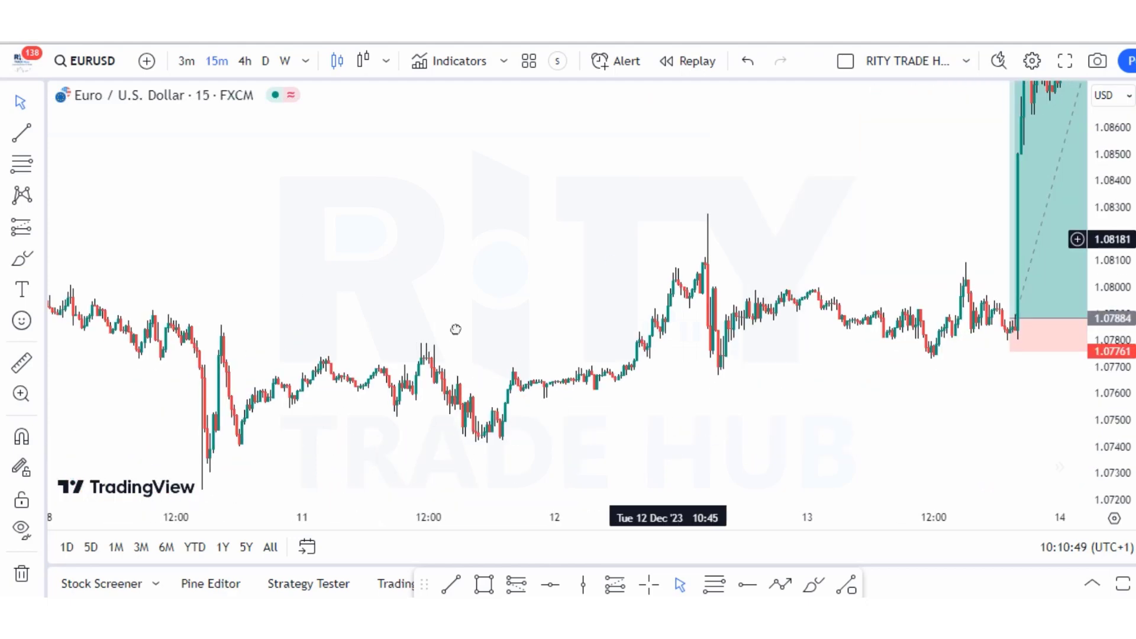
pyautogui.moveTo(668, 239); pyautogui.dragTo(411, 358)
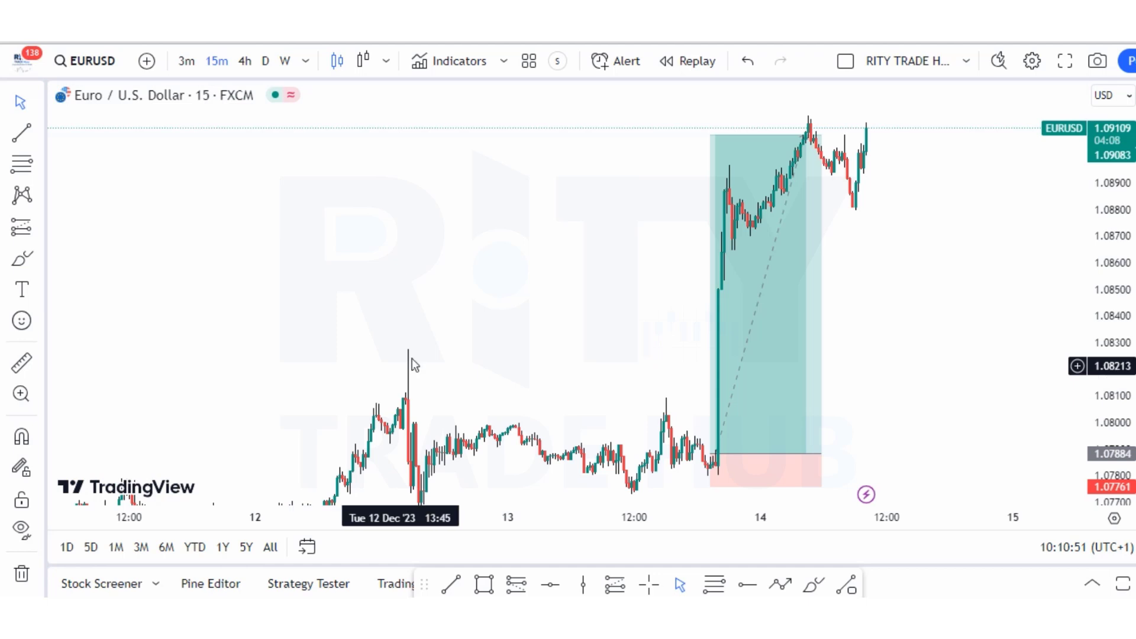
pyautogui.scroll(2, 412, 357)
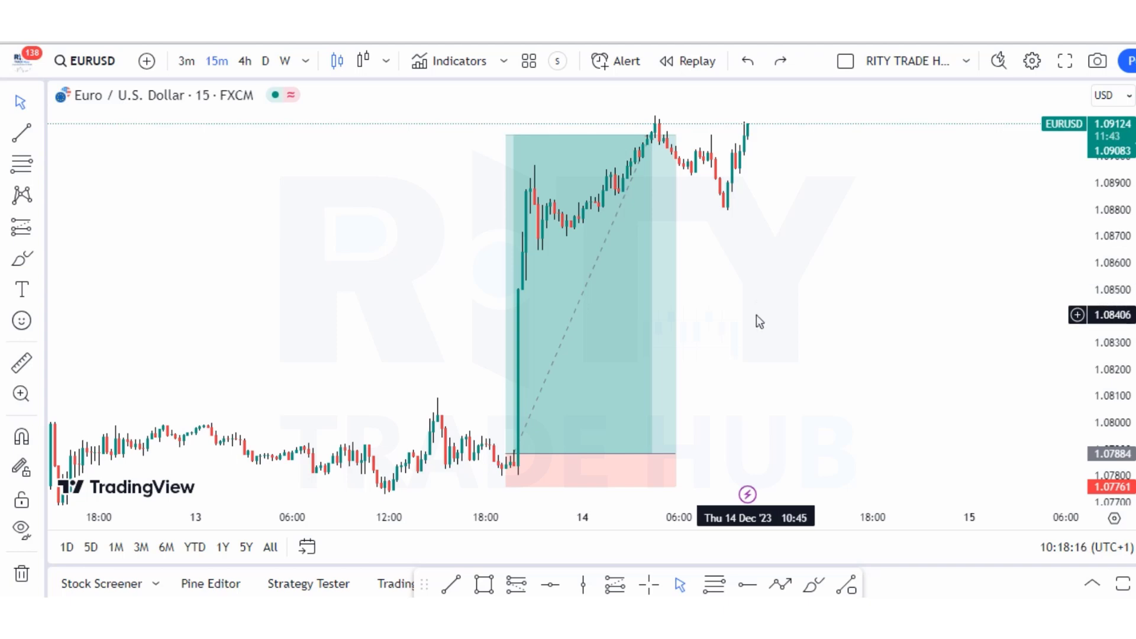
pyautogui.scroll(2, 756, 314)
pyautogui.scroll(-3, 772, 317)
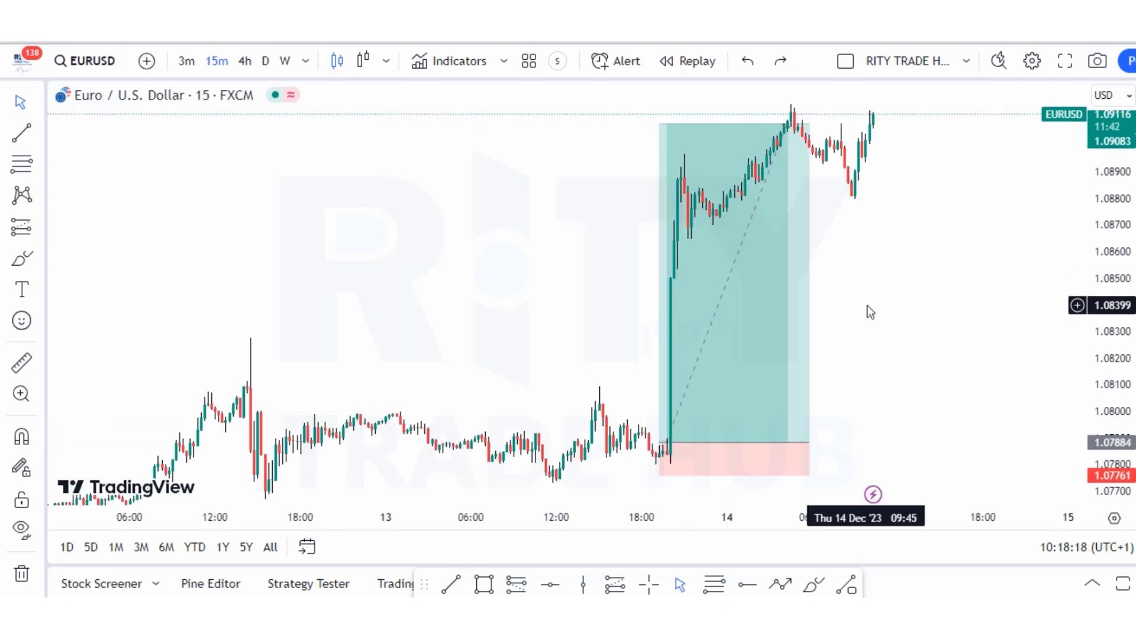
pyautogui.click(265, 61)
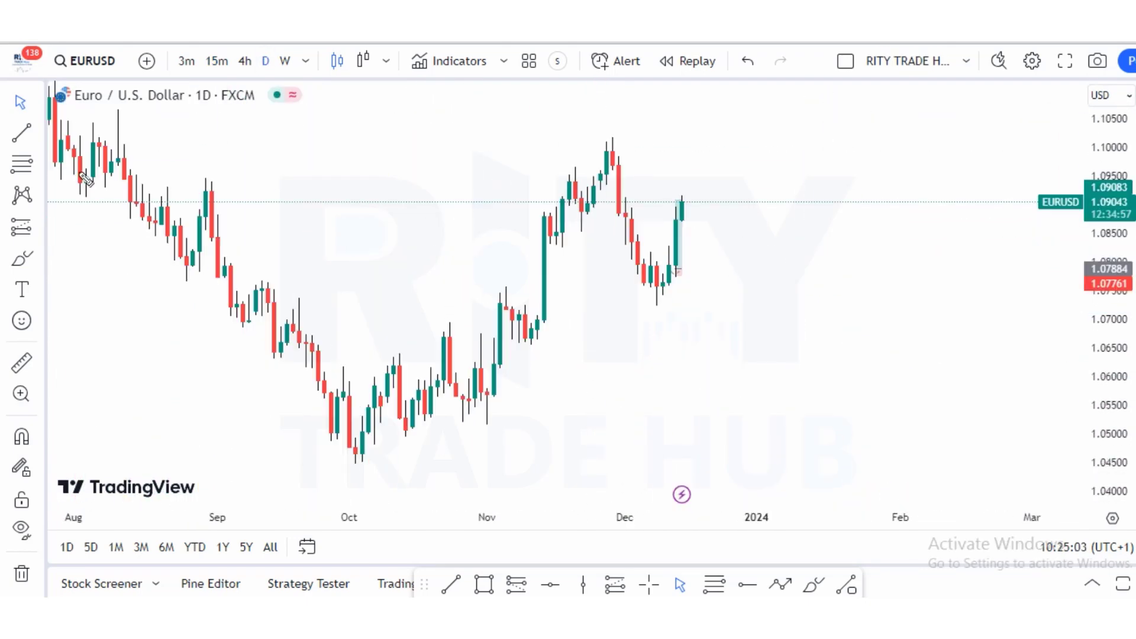
# Step: Sketch red freehand swings, triangles and horizontal levels over the August decline
pyautogui.moveTo(74, 167); pyautogui.dragTo(242, 403)
pyautogui.moveTo(433, 471); pyautogui.dragTo(736, 295)
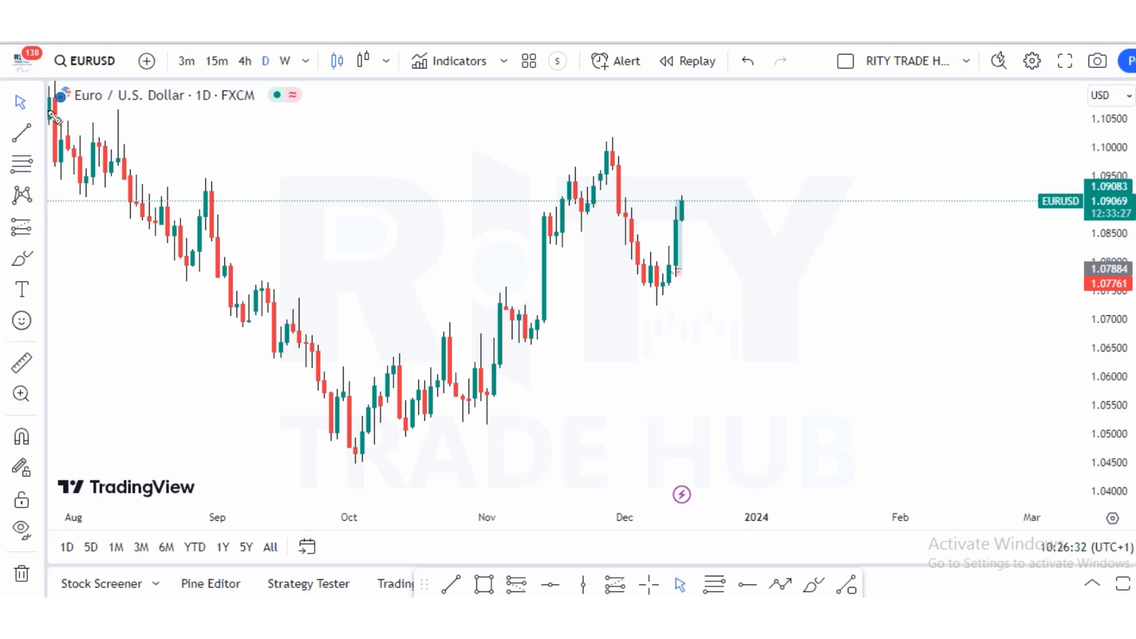
pyautogui.moveTo(53, 117)
pyautogui.mouseDown()
pyautogui.moveTo(82, 197)
pyautogui.moveTo(132, 145)
pyautogui.mouseUp()
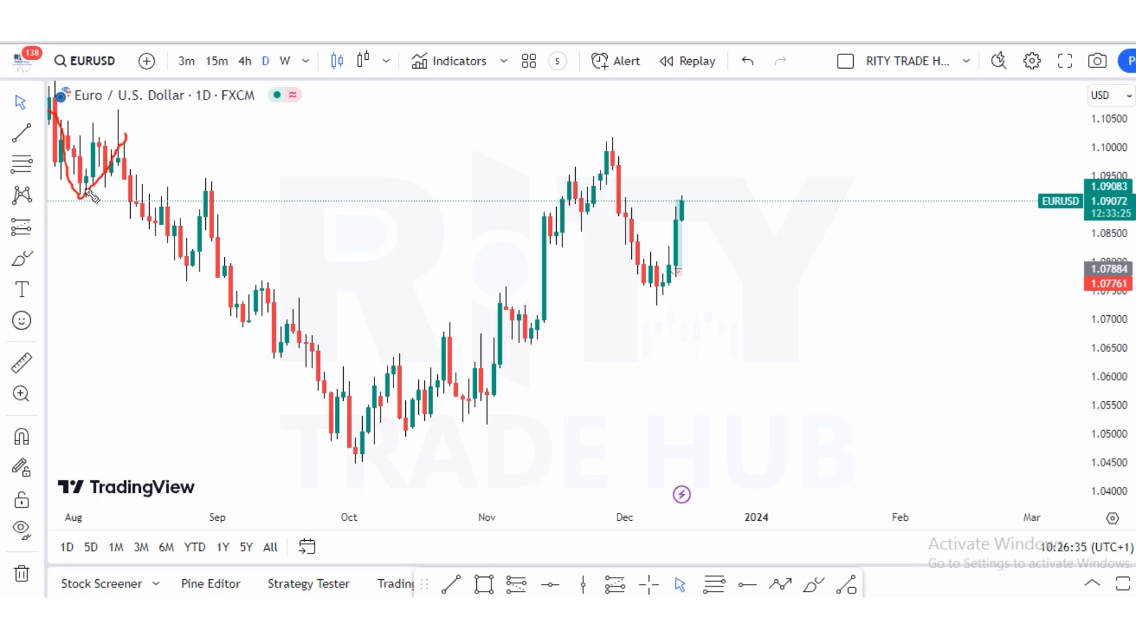
pyautogui.moveTo(84, 200); pyautogui.dragTo(124, 201)
pyautogui.moveTo(127, 139)
pyautogui.mouseDown()
pyautogui.moveTo(129, 232)
pyautogui.moveTo(169, 196)
pyautogui.moveTo(188, 288)
pyautogui.mouseUp()
pyautogui.moveTo(134, 234); pyautogui.dragTo(171, 236)
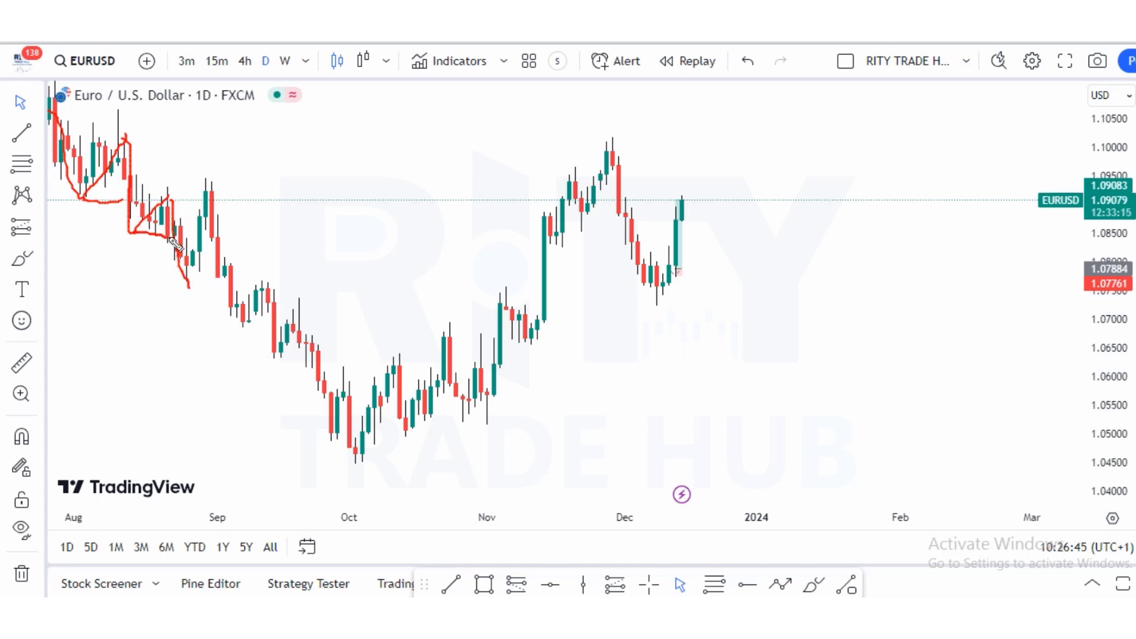
pyautogui.moveTo(169, 197); pyautogui.dragTo(198, 197)
pyautogui.moveTo(124, 136); pyautogui.dragTo(161, 136)
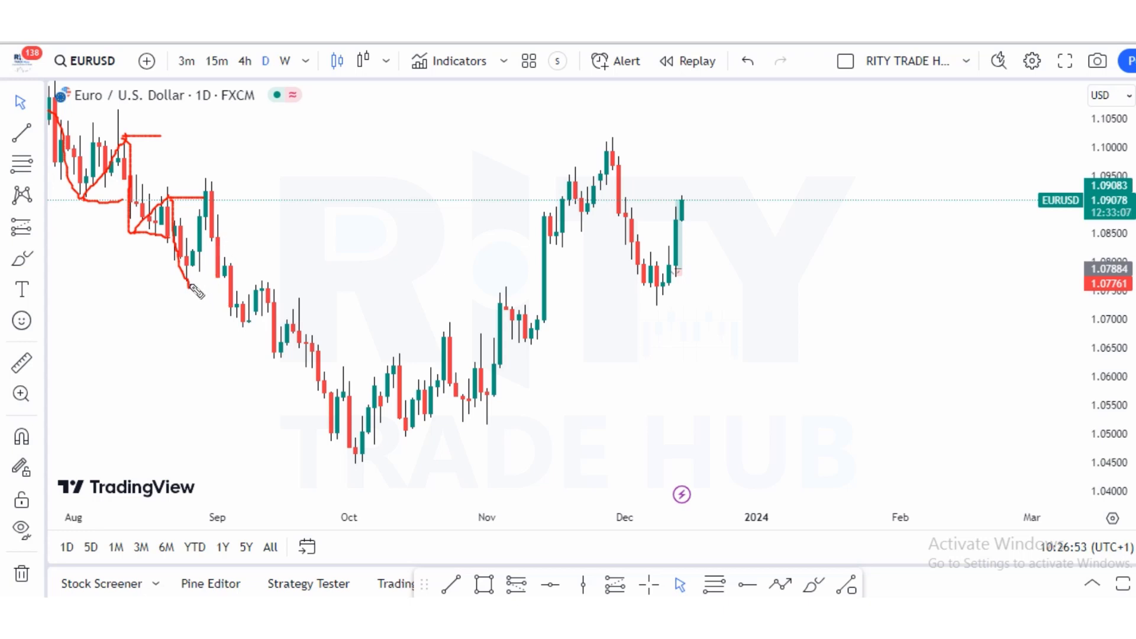
pyautogui.moveTo(189, 286); pyautogui.dragTo(223, 285)
# Step: Trace the September decline to the October low in red, clear it, and redraw above the low
pyautogui.moveTo(217, 224)
pyautogui.mouseDown()
pyautogui.moveTo(241, 327)
pyautogui.moveTo(268, 303)
pyautogui.moveTo(274, 361)
pyautogui.moveTo(303, 312)
pyautogui.moveTo(333, 436)
pyautogui.moveTo(350, 380)
pyautogui.moveTo(353, 408)
pyautogui.mouseUp()
pyautogui.moveTo(366, 448); pyautogui.dragTo(363, 468)
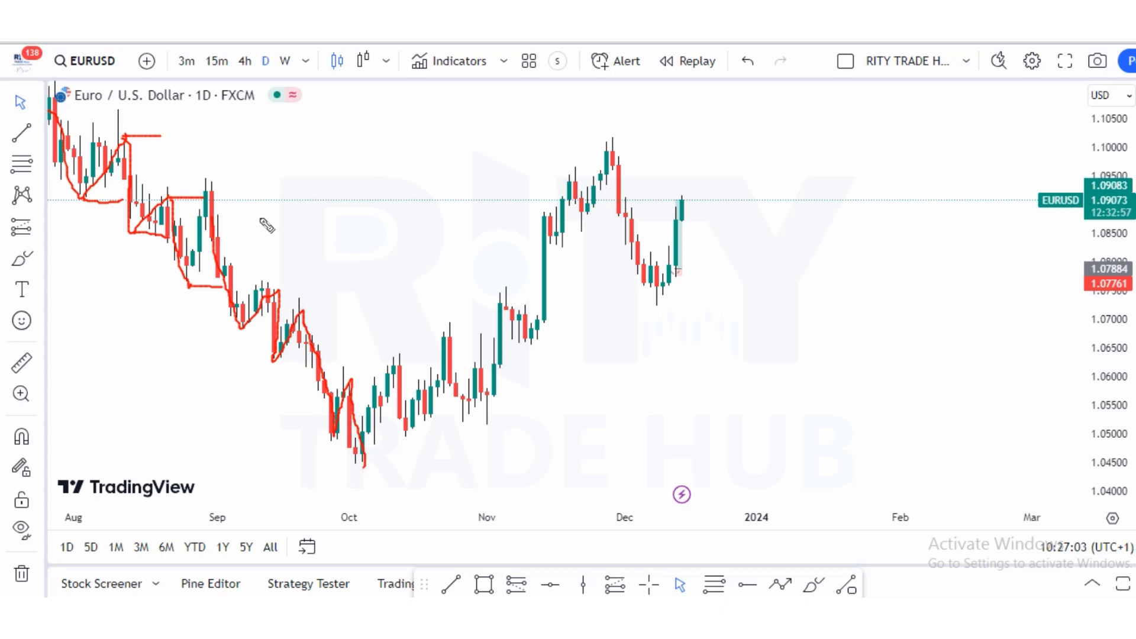
pyautogui.moveTo(304, 314); pyautogui.dragTo(359, 278)
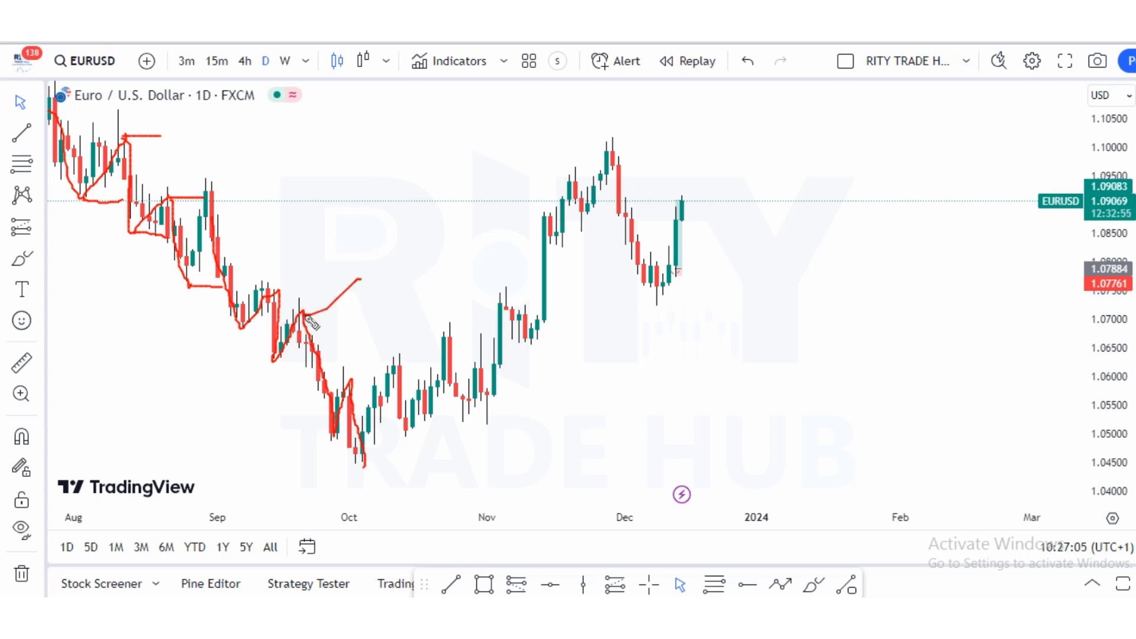
pyautogui.moveTo(280, 284); pyautogui.dragTo(309, 285)
pyautogui.moveTo(344, 365); pyautogui.dragTo(352, 366)
pyautogui.moveTo(207, 181)
pyautogui.mouseDown()
pyautogui.moveTo(337, 198)
pyautogui.moveTo(568, 197)
pyautogui.mouseUp()
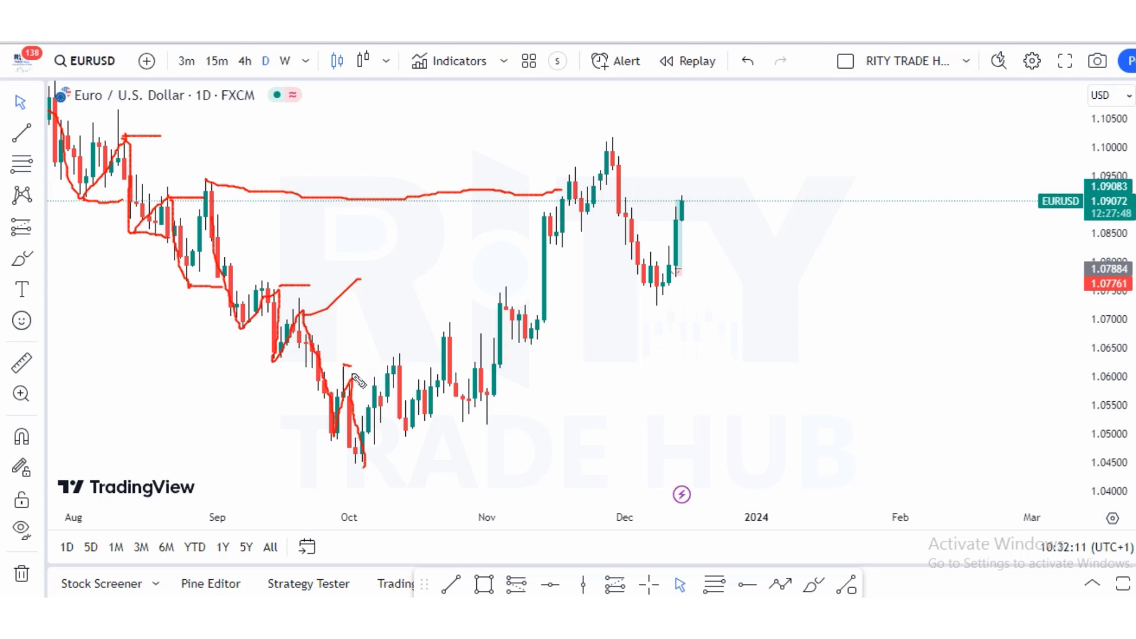
pyautogui.press('e')
pyautogui.moveTo(342, 365)
pyautogui.mouseDown()
pyautogui.moveTo(368, 365)
pyautogui.moveTo(409, 479)
pyautogui.moveTo(405, 457)
pyautogui.mouseUp()
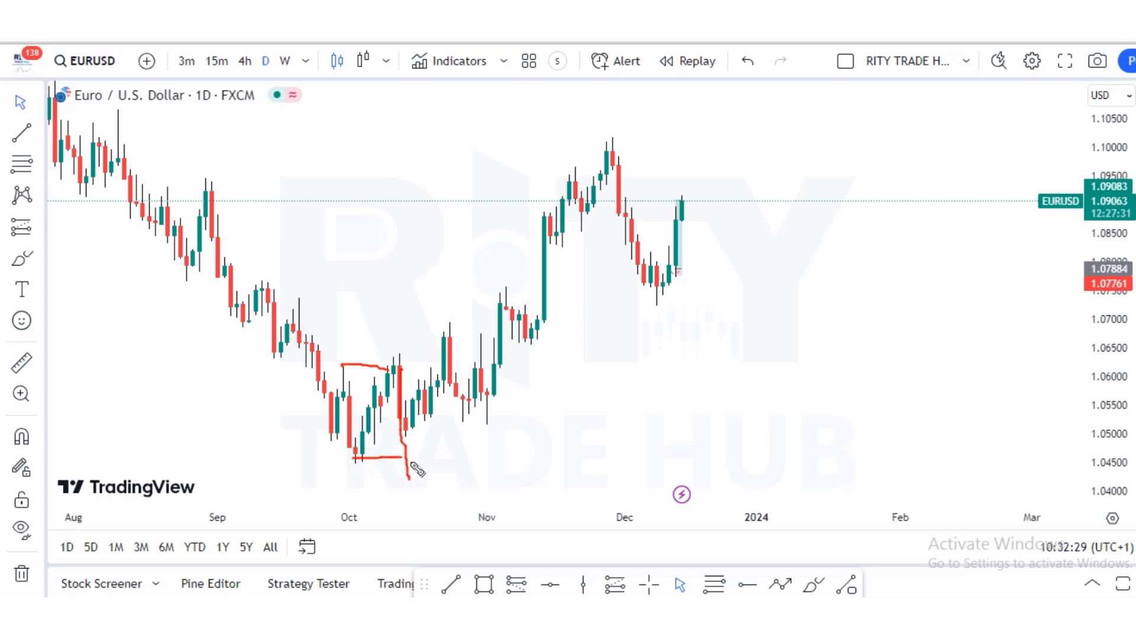
# Step: Erase the October stroke and draw a red resistance line from the September high to November
pyautogui.click(411, 439)
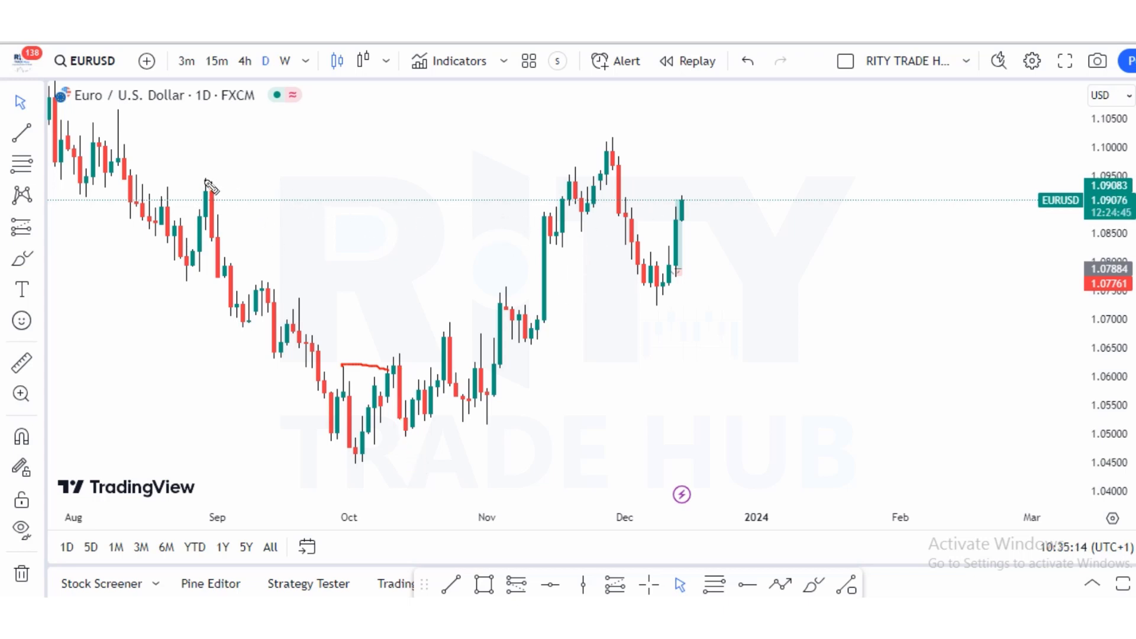
pyautogui.moveTo(206, 181); pyautogui.dragTo(574, 184)
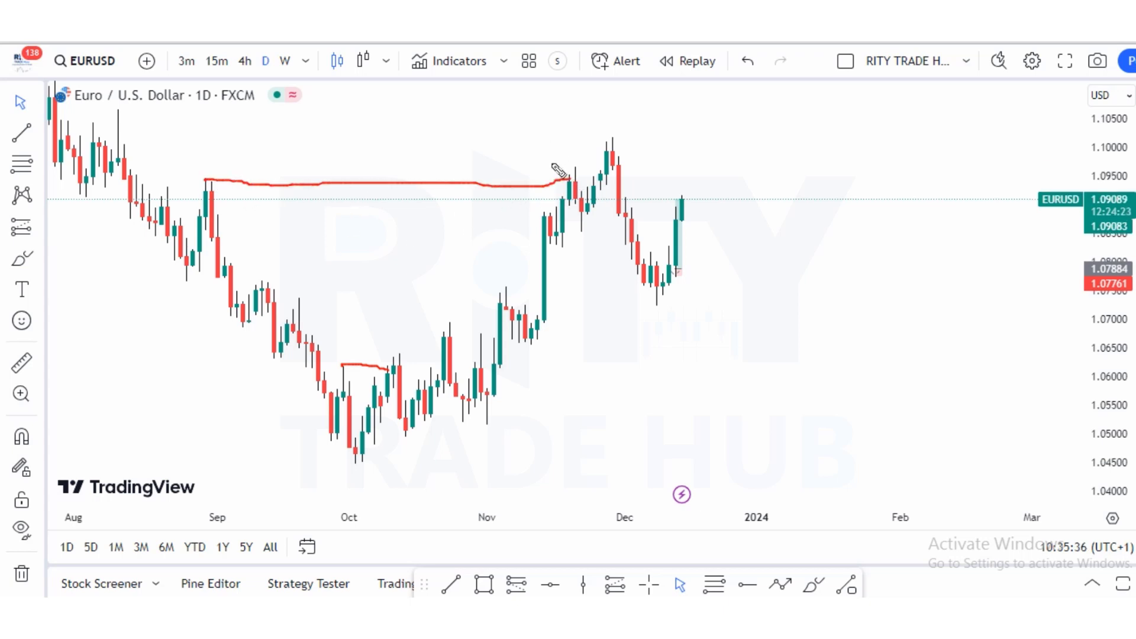
pyautogui.moveTo(553, 164)
pyautogui.mouseDown()
pyautogui.moveTo(585, 159)
pyautogui.moveTo(588, 177)
pyautogui.mouseUp()
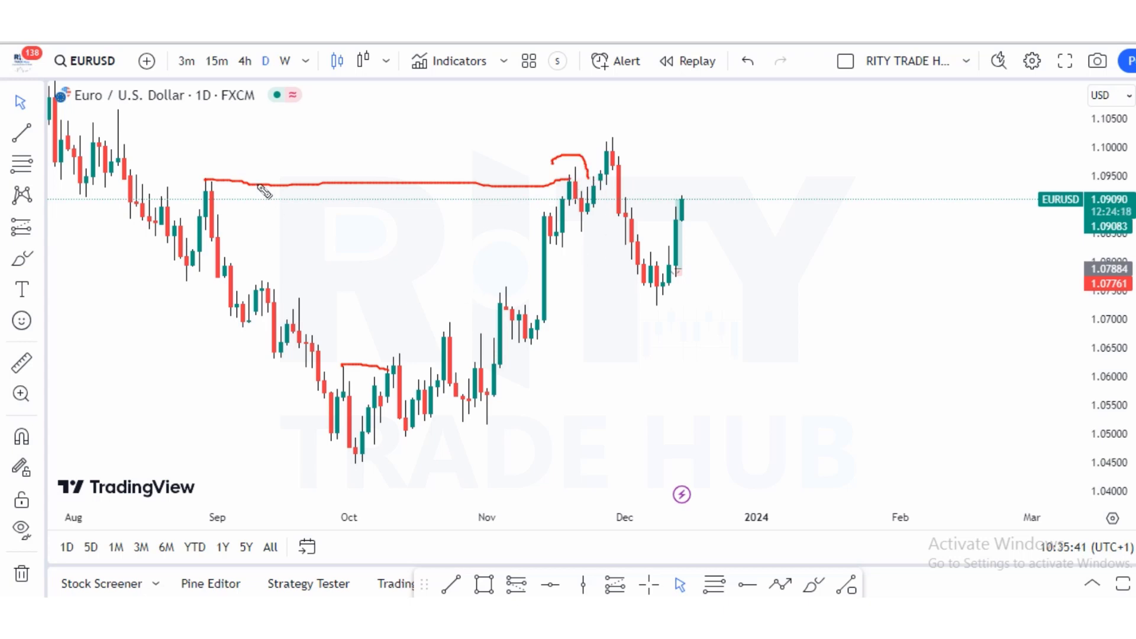
pyautogui.moveTo(259, 185); pyautogui.dragTo(336, 311)
pyautogui.moveTo(480, 357); pyautogui.dragTo(583, 239)
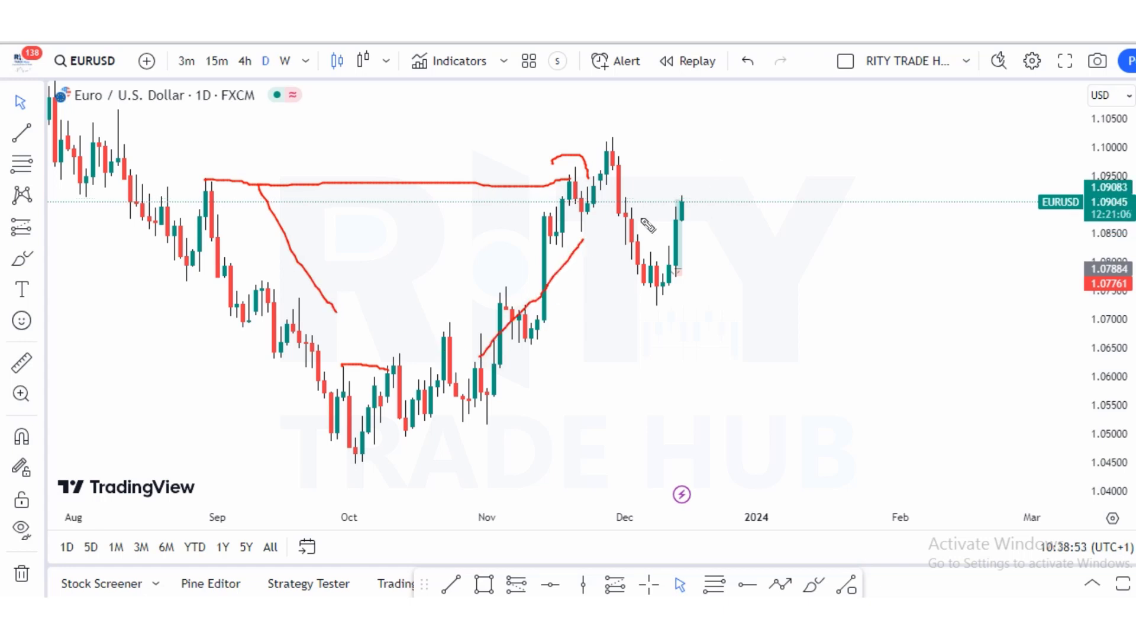
pyautogui.hotkey('ctrl', 'z')
pyautogui.hotkey('ctrl', 'z')
pyautogui.hotkey('ctrl', 'z')
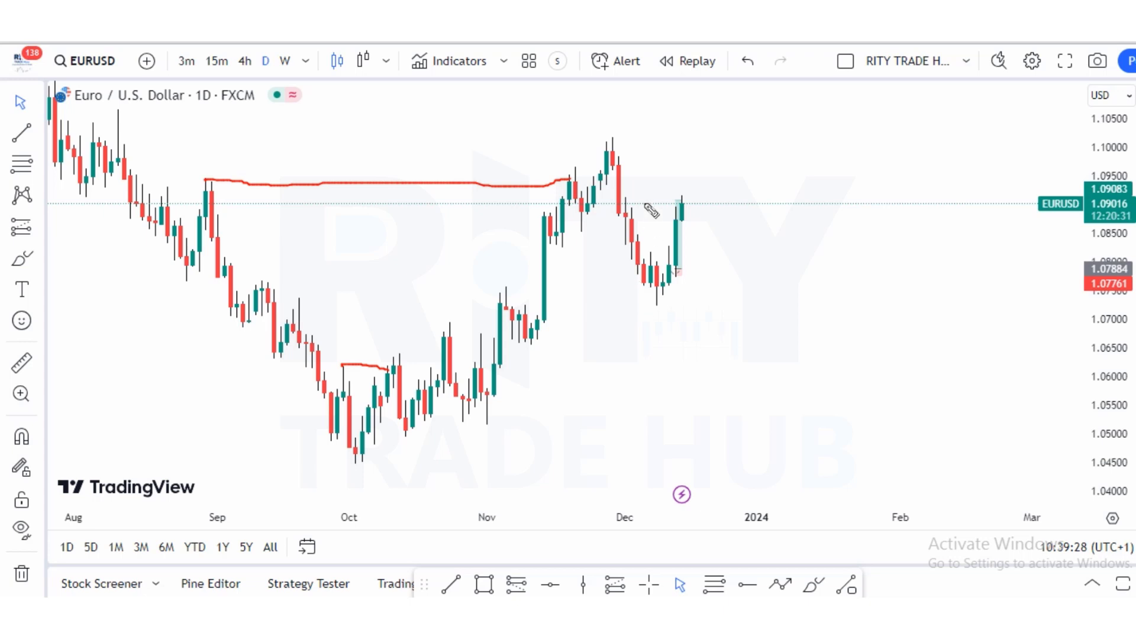
# Step: Add short red marks near the early-December drop, including a retest level near 1.0860
pyautogui.moveTo(635, 163); pyautogui.dragTo(651, 260)
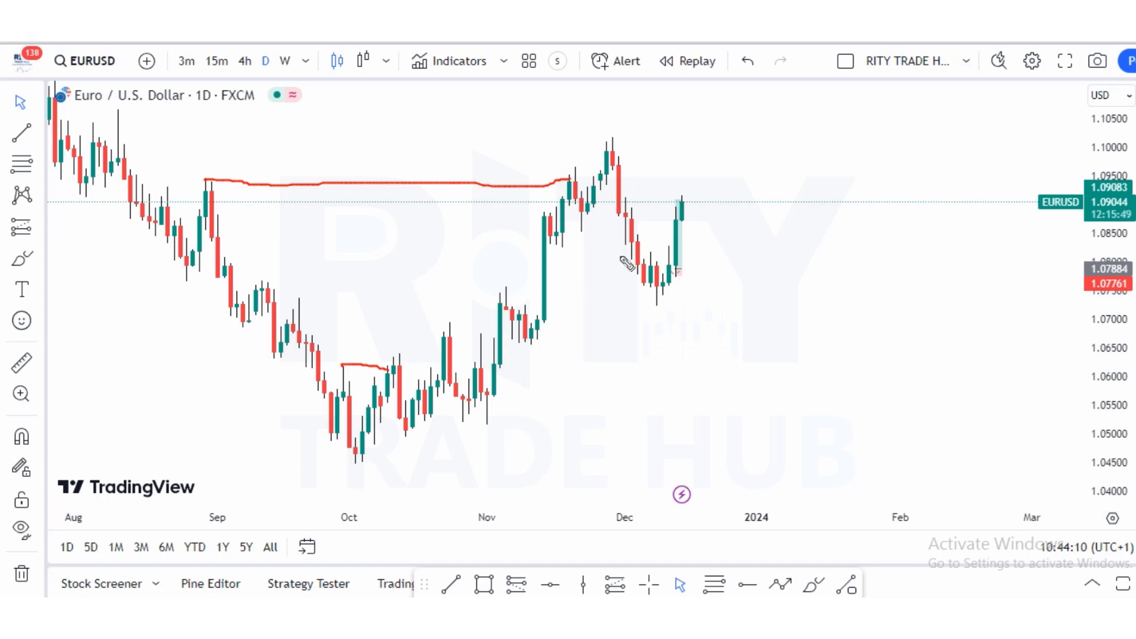
pyautogui.moveTo(571, 151); pyautogui.dragTo(591, 156)
pyautogui.moveTo(580, 230); pyautogui.dragTo(620, 231)
# Step: Draw a blue zone rectangle from 11 Aug to late December and raise its top edge
pyautogui.click(481, 581)
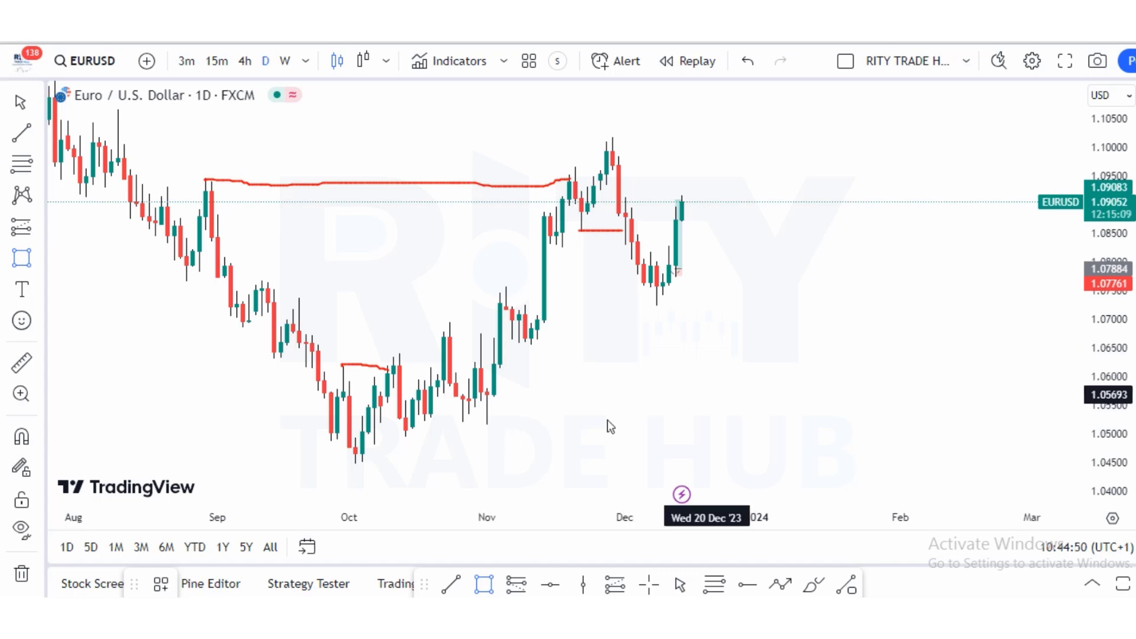
pyautogui.click(468, 295)
pyautogui.click(694, 352)
pyautogui.moveTo(733, 362); pyautogui.dragTo(782, 352)
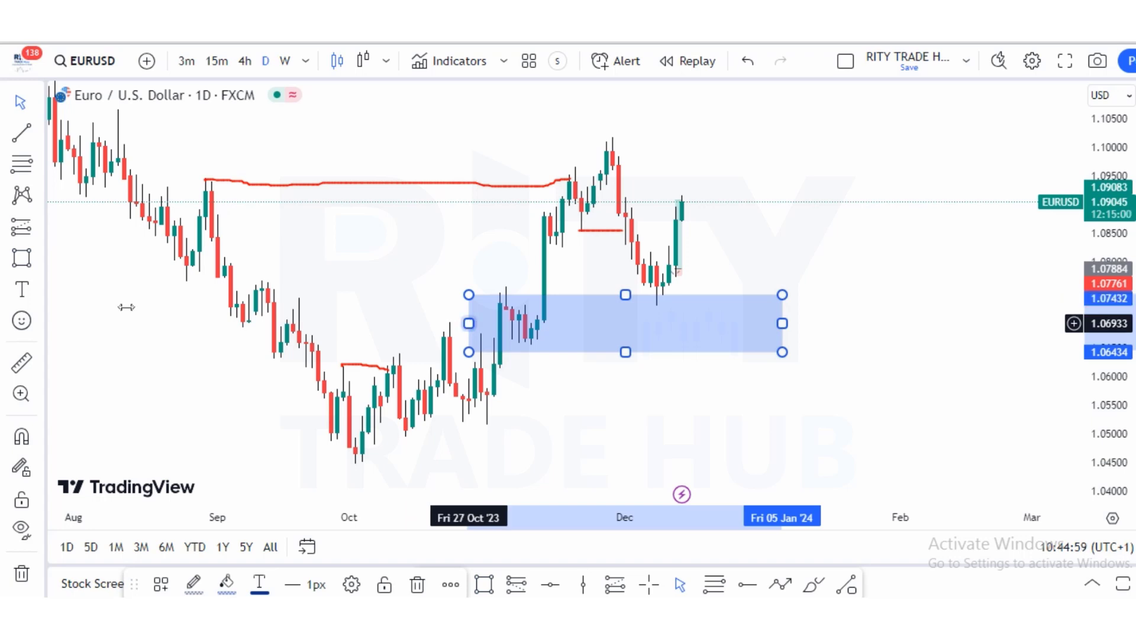
pyautogui.moveTo(126, 307); pyautogui.dragTo(125, 308)
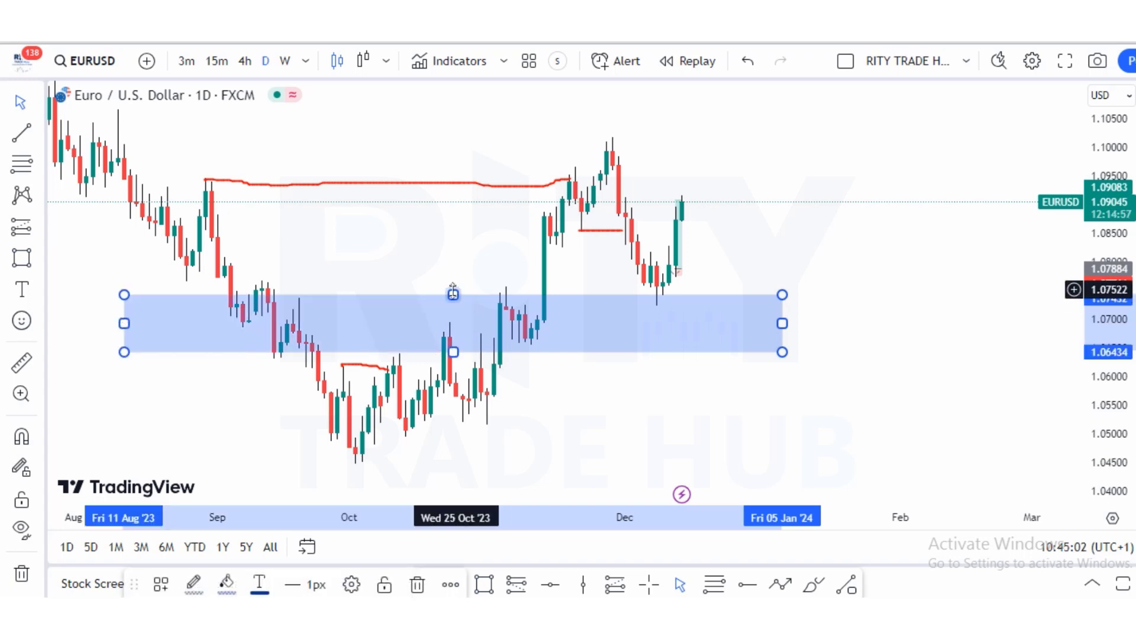
pyautogui.moveTo(453, 294); pyautogui.dragTo(453, 286)
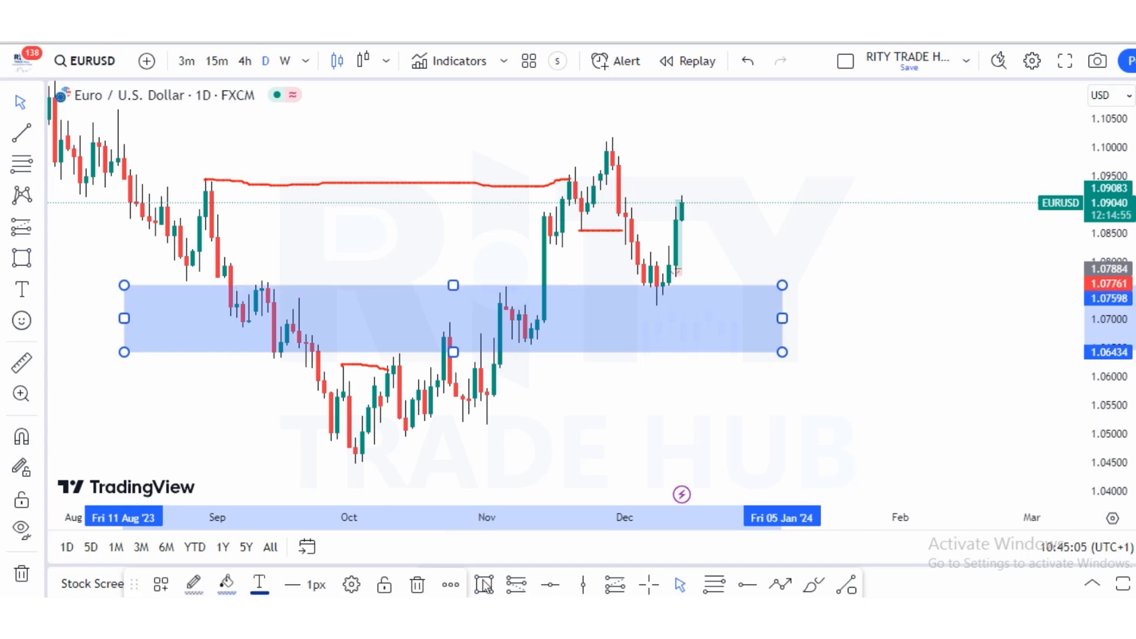
# Step: Add a second, lower blue zone starting from the early-November lows
pyautogui.click(474, 390)
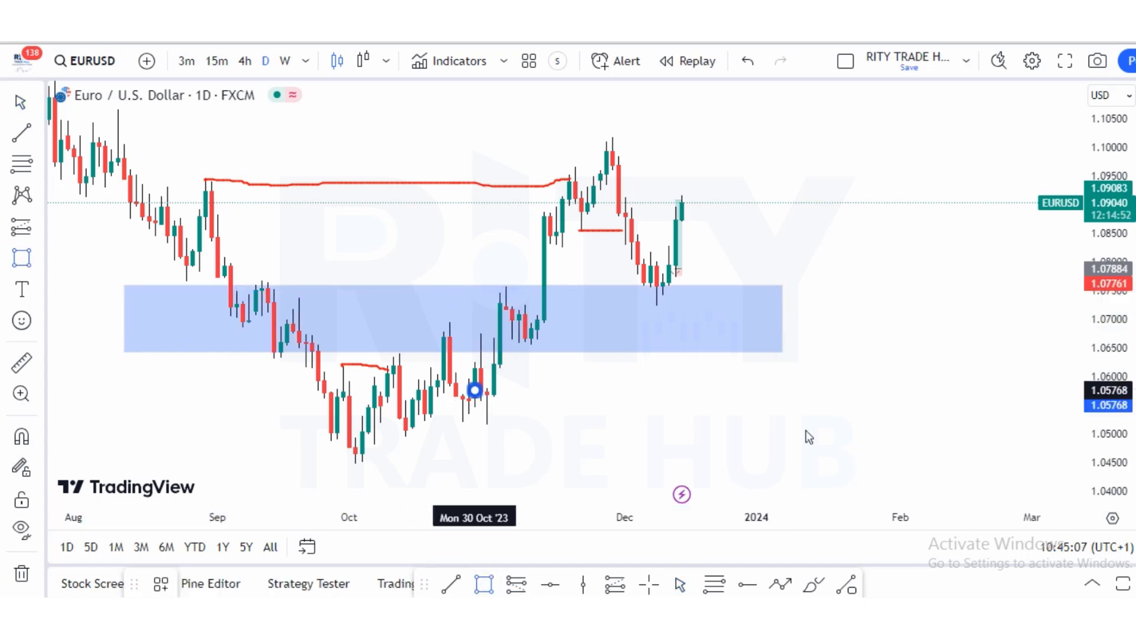
pyautogui.click(813, 423)
pyautogui.click(512, 430)
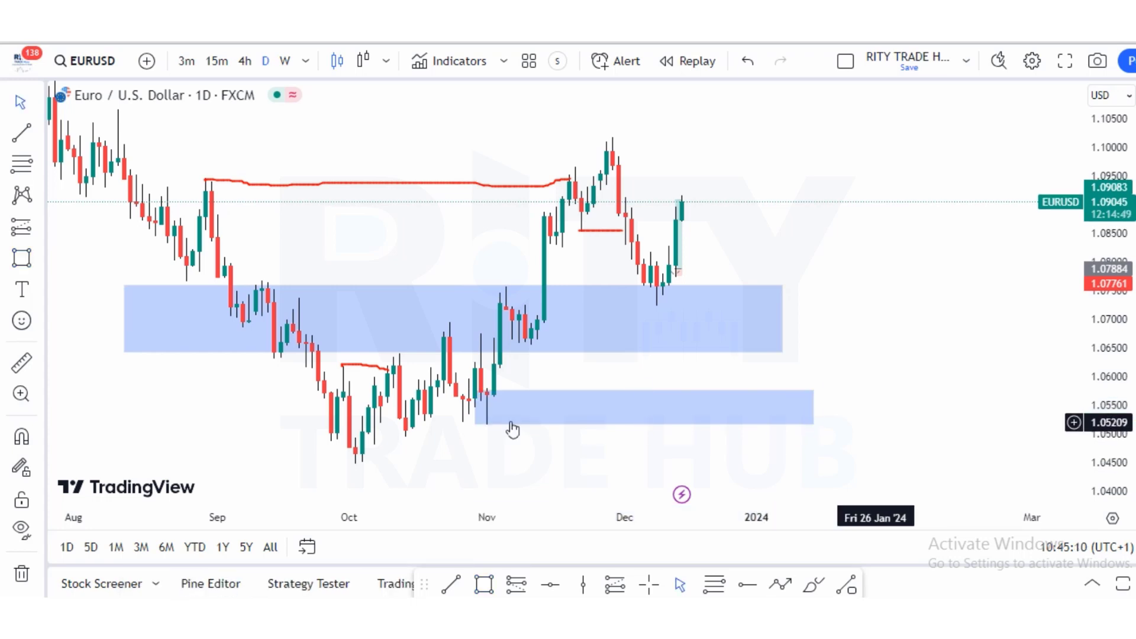
pyautogui.click(513, 426)
pyautogui.click(576, 452)
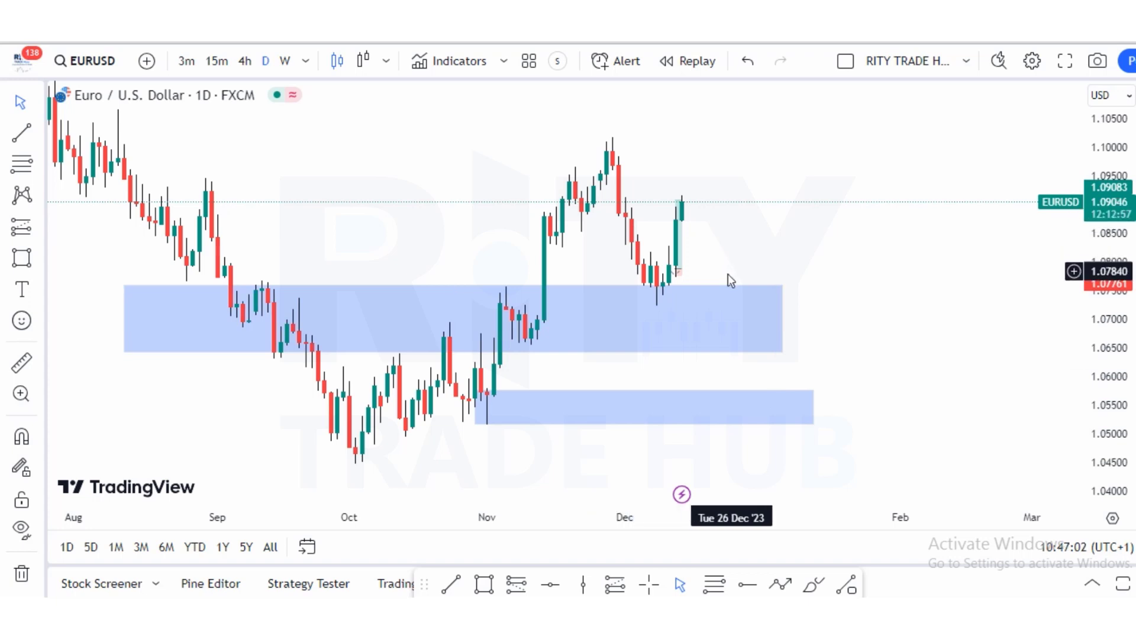
# Step: Switch EURUSD to 4-hour candles and frame both blue zones across November–December
pyautogui.click(244, 61)
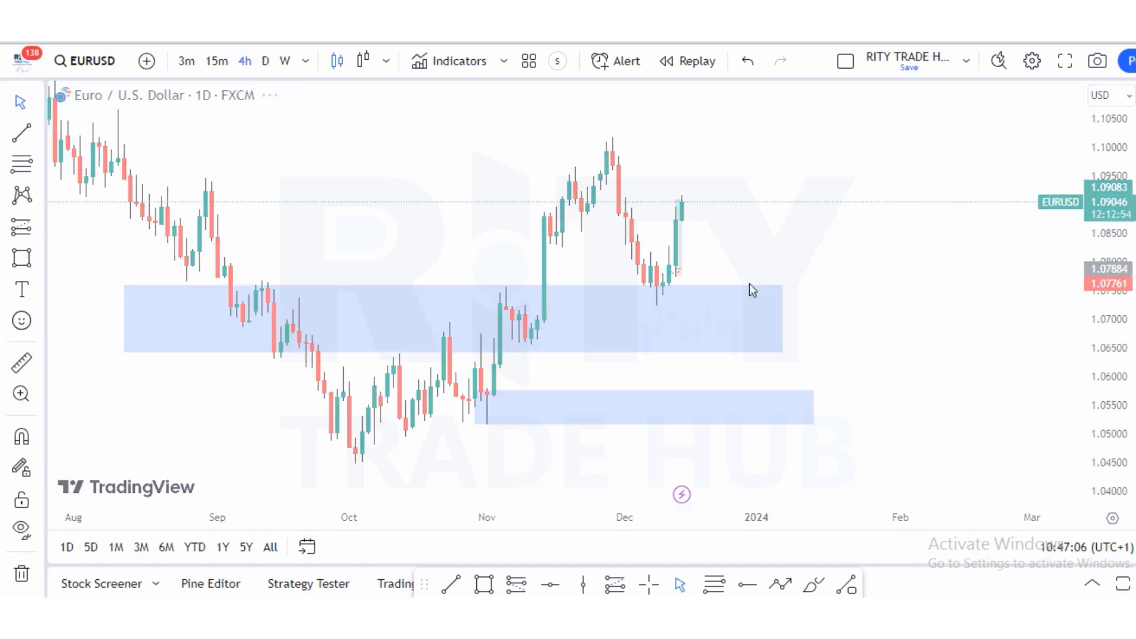
pyautogui.moveTo(550, 342); pyautogui.dragTo(771, 249)
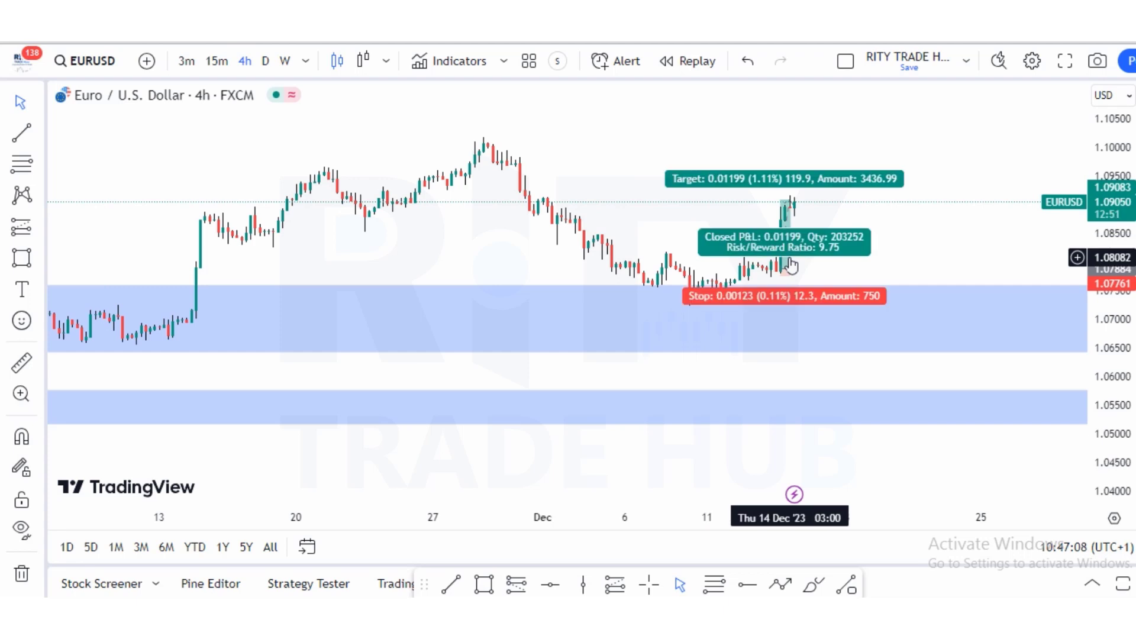
pyautogui.scroll(1, 1123, 303)
pyautogui.moveTo(1110, 310)
pyautogui.mouseDown()
pyautogui.moveTo(1107, 299)
pyautogui.moveTo(1088, 309)
pyautogui.mouseUp()
pyautogui.scroll(-2, 545, 296)
pyautogui.scroll(-2, 544, 301)
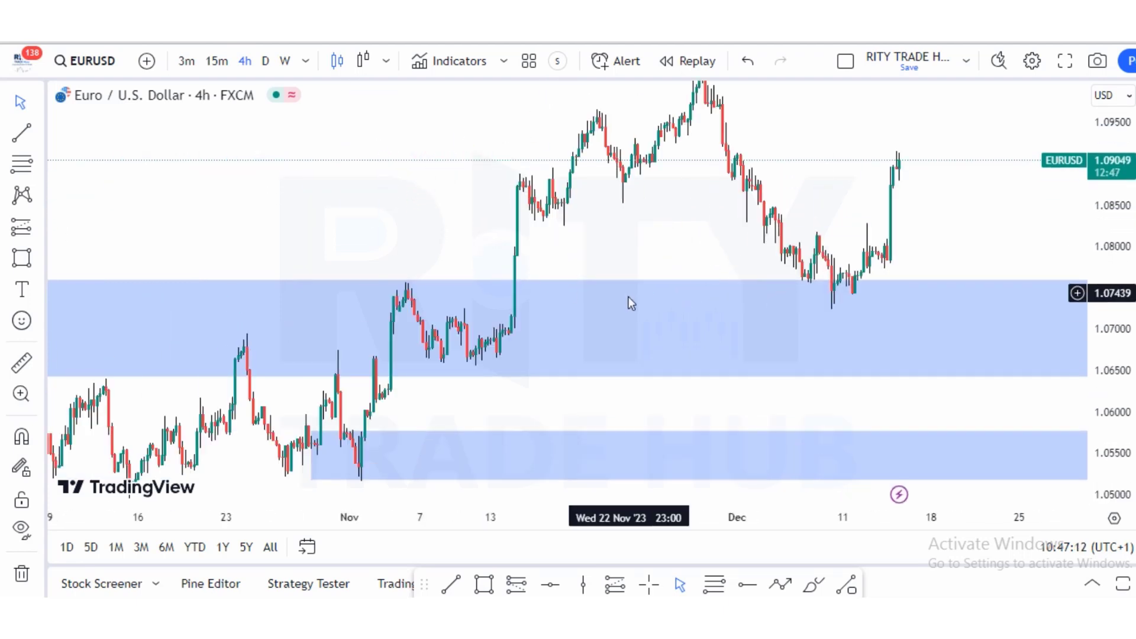
pyautogui.scroll(2, 628, 302)
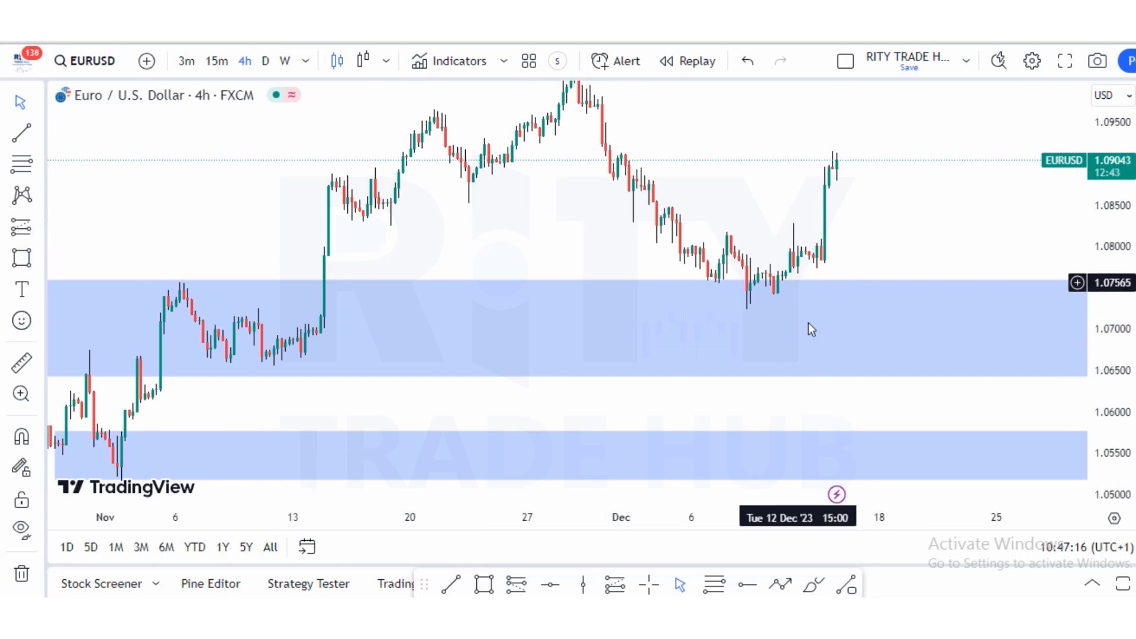
# Step: Stretch the 4h price scale taller and sketch red marks under the December lows
pyautogui.moveTo(1114, 300); pyautogui.dragTo(1113, 344)
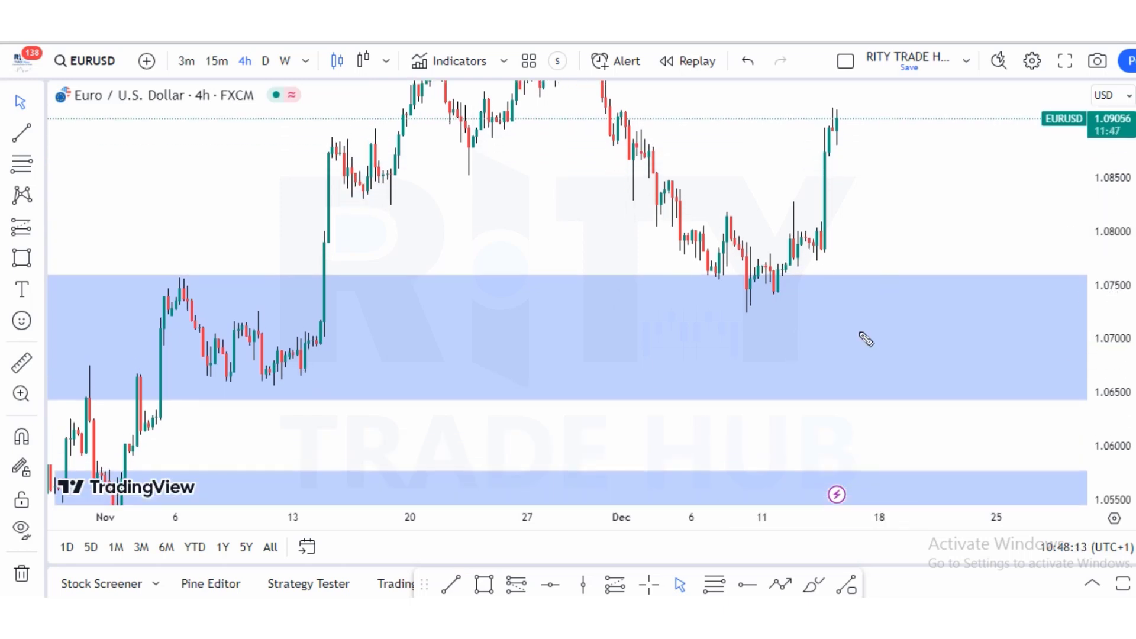
pyautogui.moveTo(711, 307); pyautogui.dragTo(779, 307)
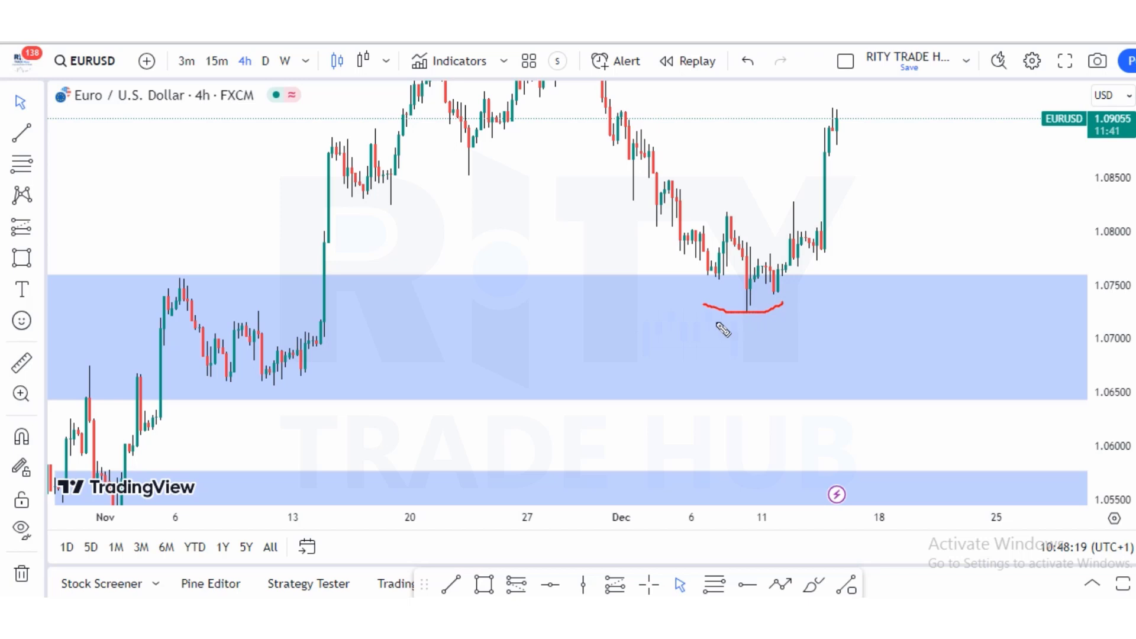
pyautogui.moveTo(738, 339); pyautogui.dragTo(746, 486)
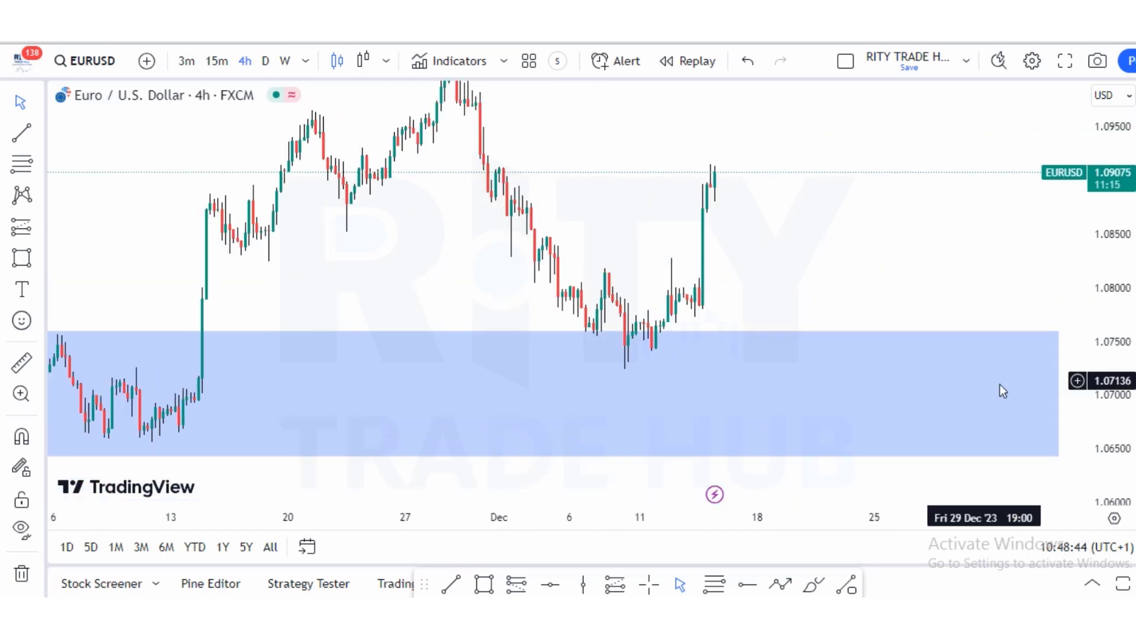
# Step: Pull the upper blue zone's right edge back to late November and trace a red early-December curve
pyautogui.click(1058, 397)
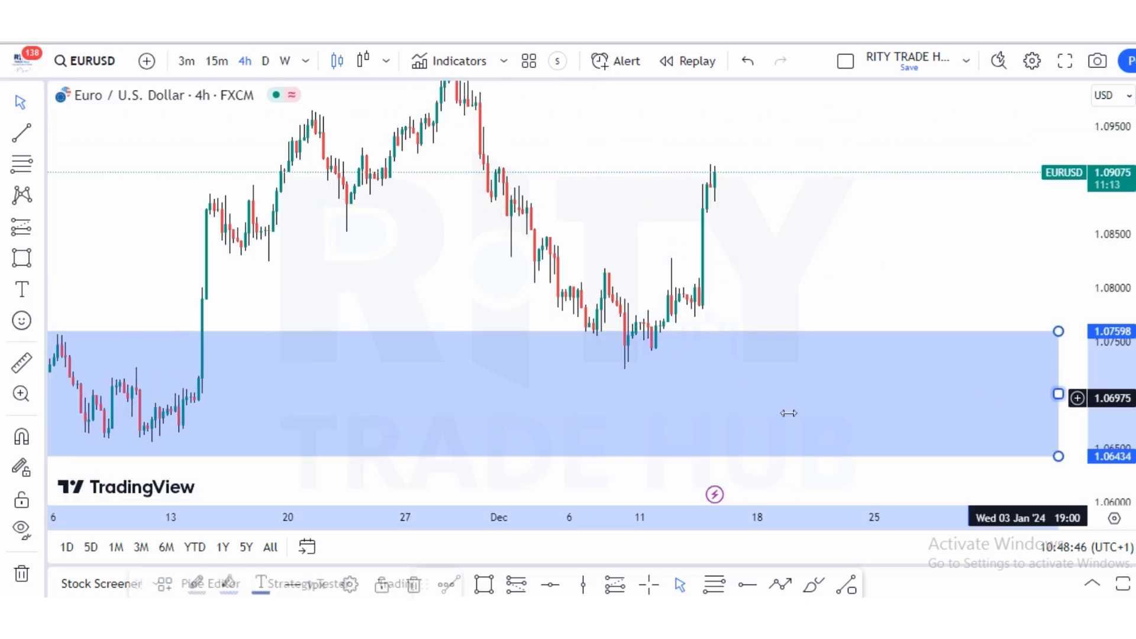
pyautogui.moveTo(789, 413); pyautogui.dragTo(476, 391)
pyautogui.moveTo(734, 399); pyautogui.dragTo(871, 445)
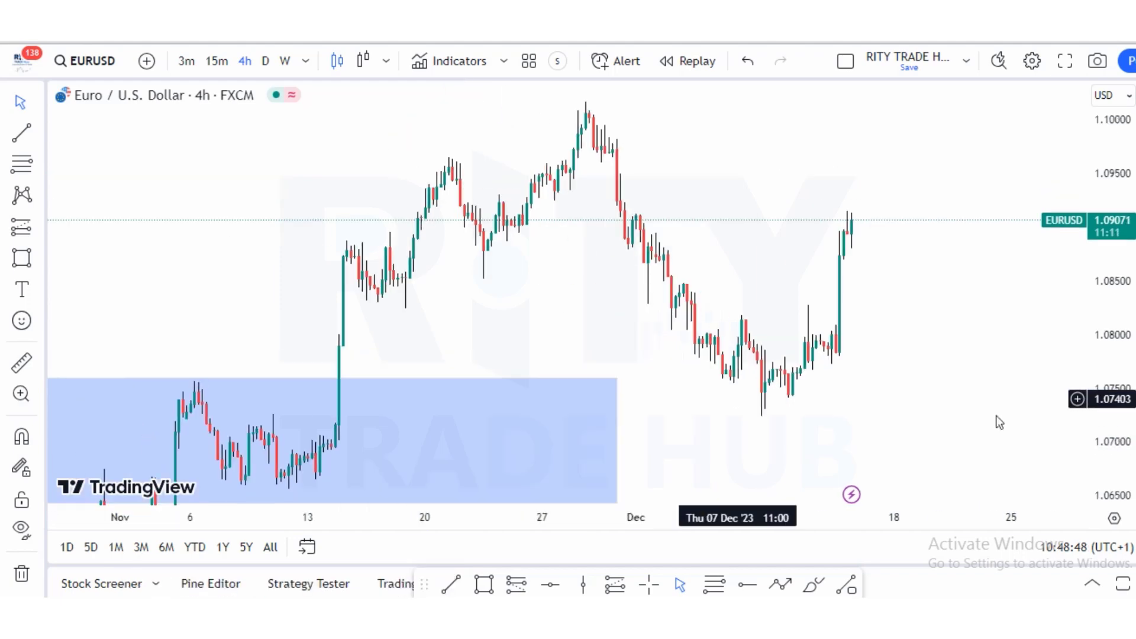
pyautogui.scroll(4, 857, 412)
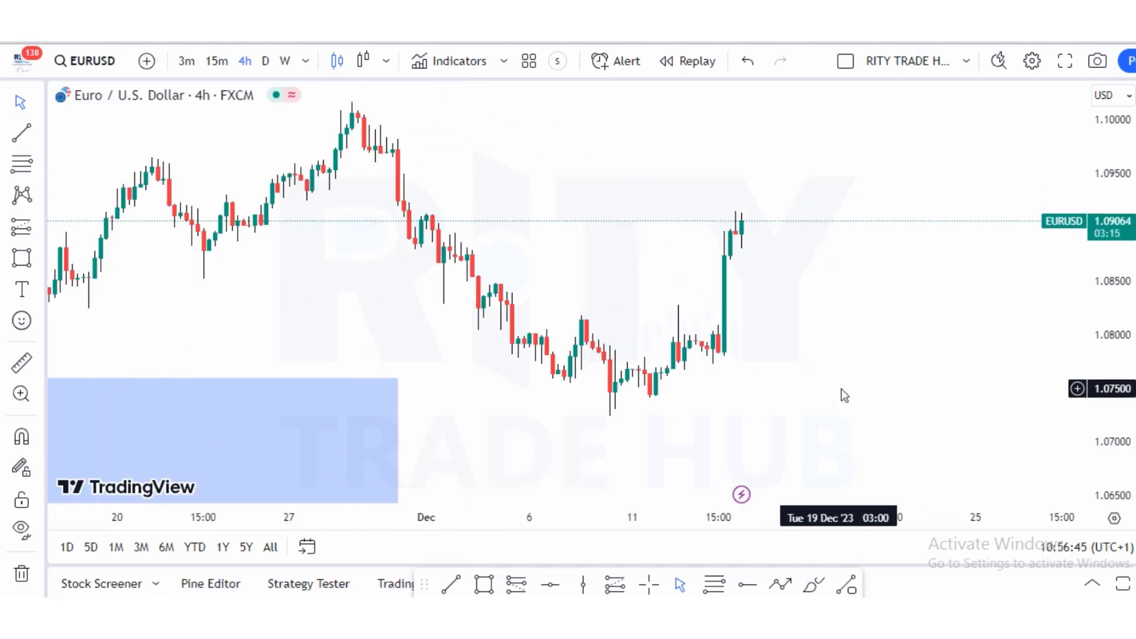
pyautogui.scroll(1, 816, 418)
pyautogui.moveTo(870, 403); pyautogui.dragTo(949, 279)
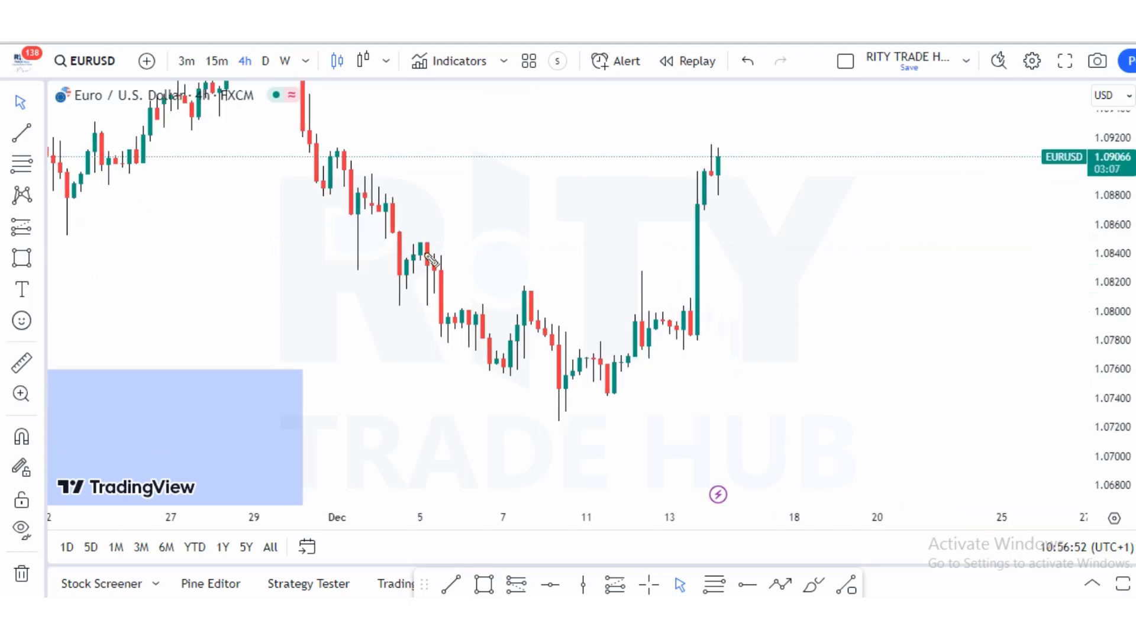
pyautogui.moveTo(427, 254)
pyautogui.mouseDown()
pyautogui.moveTo(452, 332)
pyautogui.moveTo(468, 340)
pyautogui.moveTo(481, 308)
pyautogui.moveTo(507, 381)
pyautogui.mouseUp()
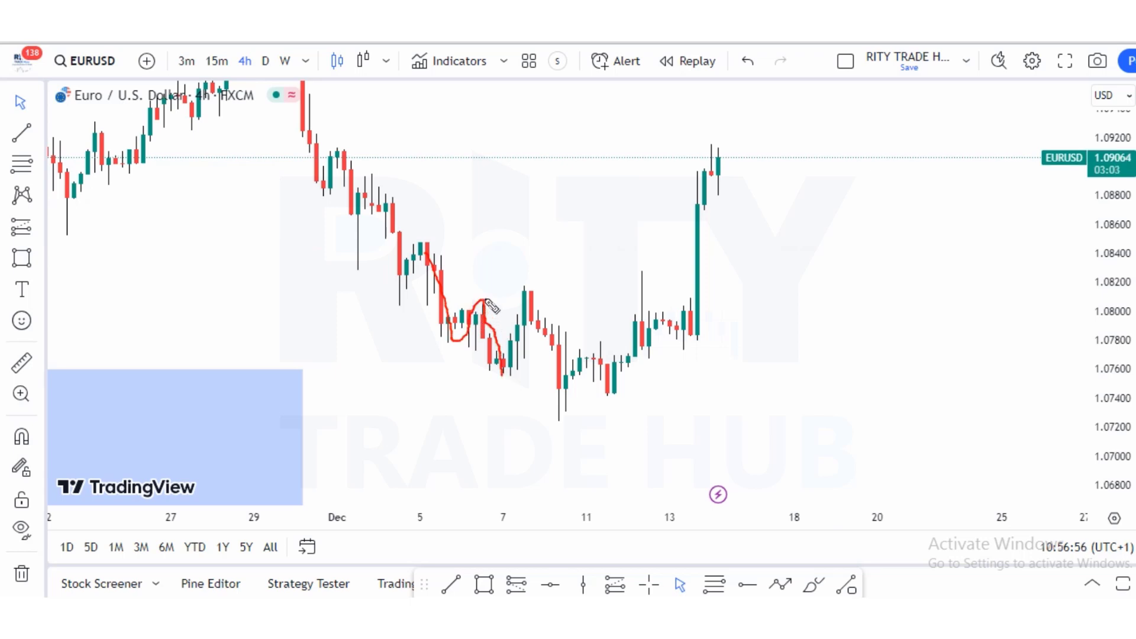
# Step: Sketch red strokes along the early-December arc and lows, undoing the rising, vertical and bottom ones
pyautogui.moveTo(491, 306); pyautogui.dragTo(512, 303)
pyautogui.moveTo(523, 286); pyautogui.dragTo(645, 290)
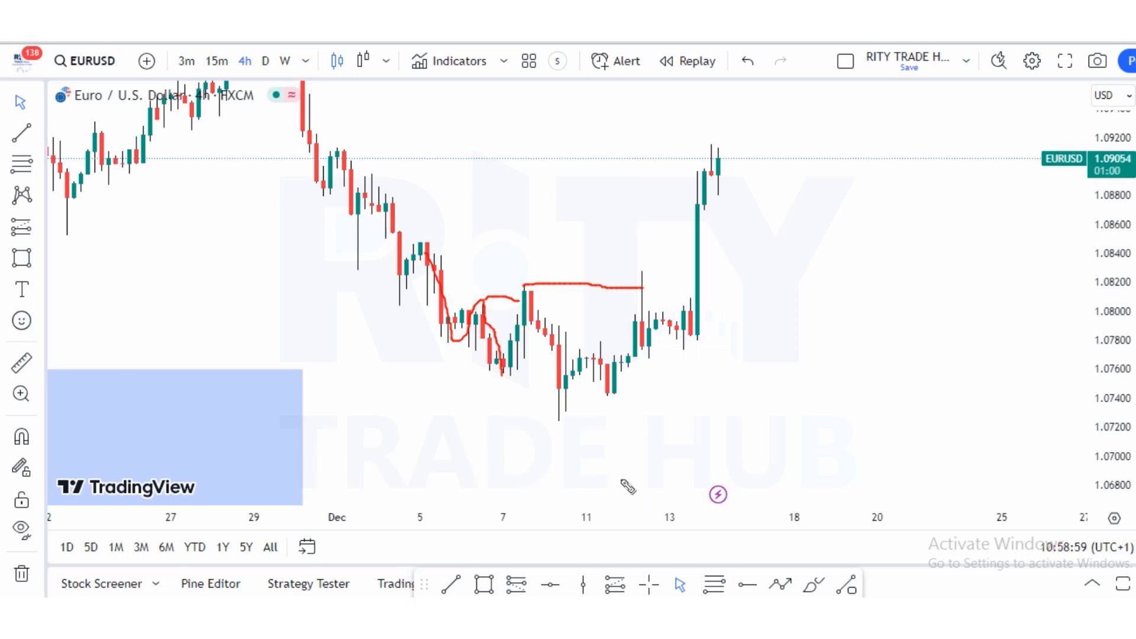
pyautogui.moveTo(507, 373)
pyautogui.mouseDown()
pyautogui.moveTo(558, 377)
pyautogui.moveTo(631, 337)
pyautogui.moveTo(644, 290)
pyautogui.mouseUp()
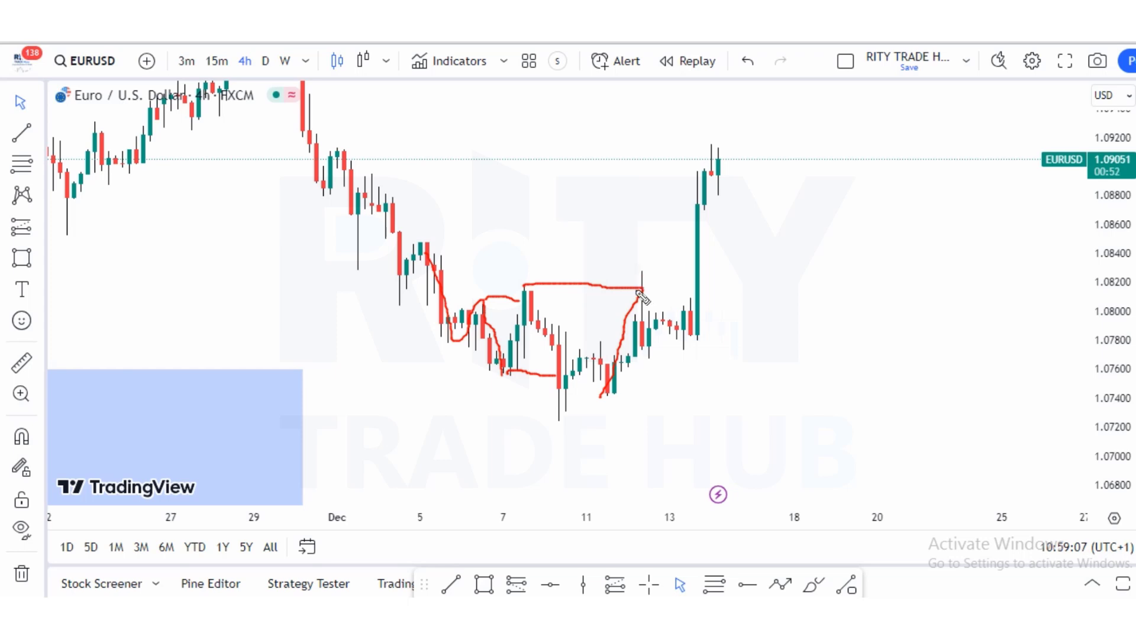
pyautogui.hotkey('ctrl', 'z')
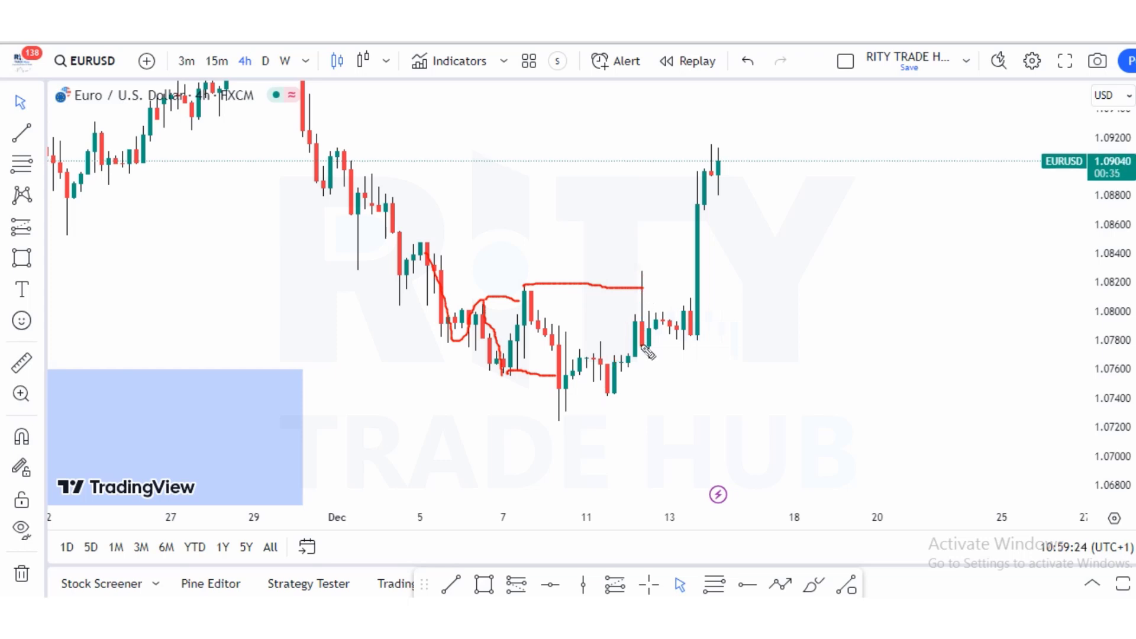
pyautogui.moveTo(644, 349); pyautogui.dragTo(647, 420)
pyautogui.moveTo(560, 410); pyautogui.dragTo(651, 410)
pyautogui.hotkey('ctrl', 'z')
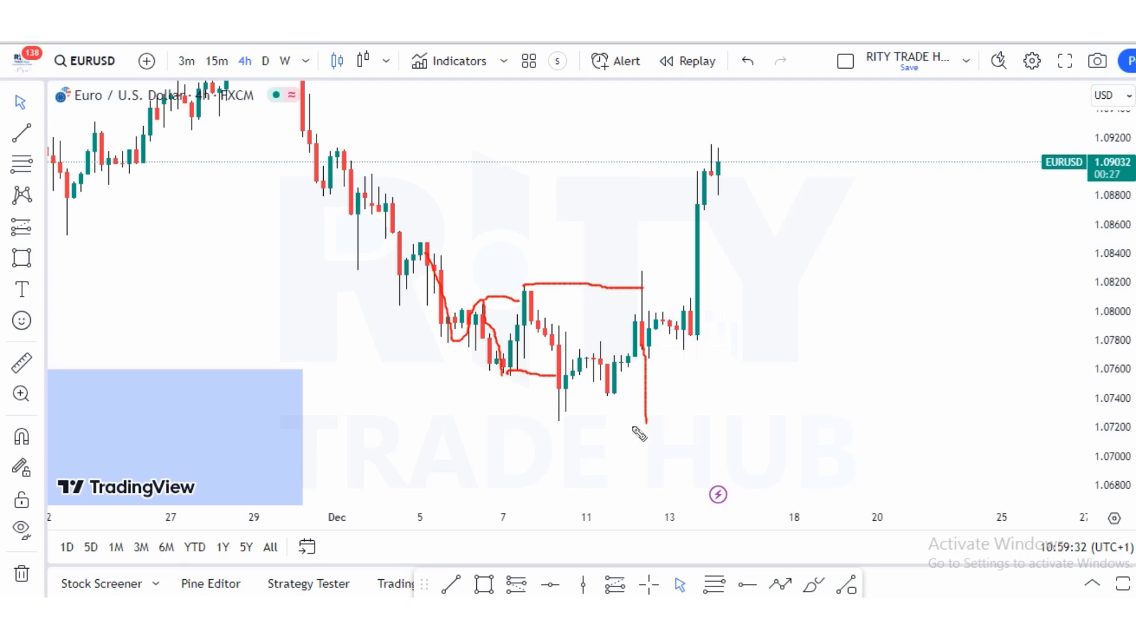
pyautogui.hotkey('ctrl', 'z')
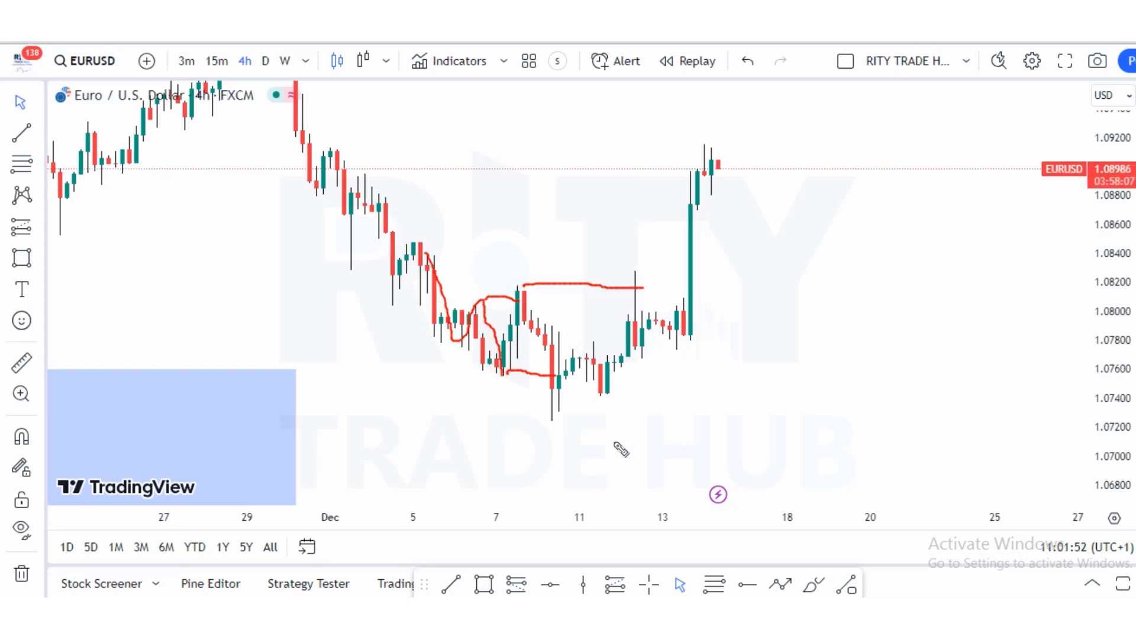
# Step: Draw two long red lines beneath the December lows, then remove all red drawings
pyautogui.moveTo(278, 403); pyautogui.dragTo(682, 419)
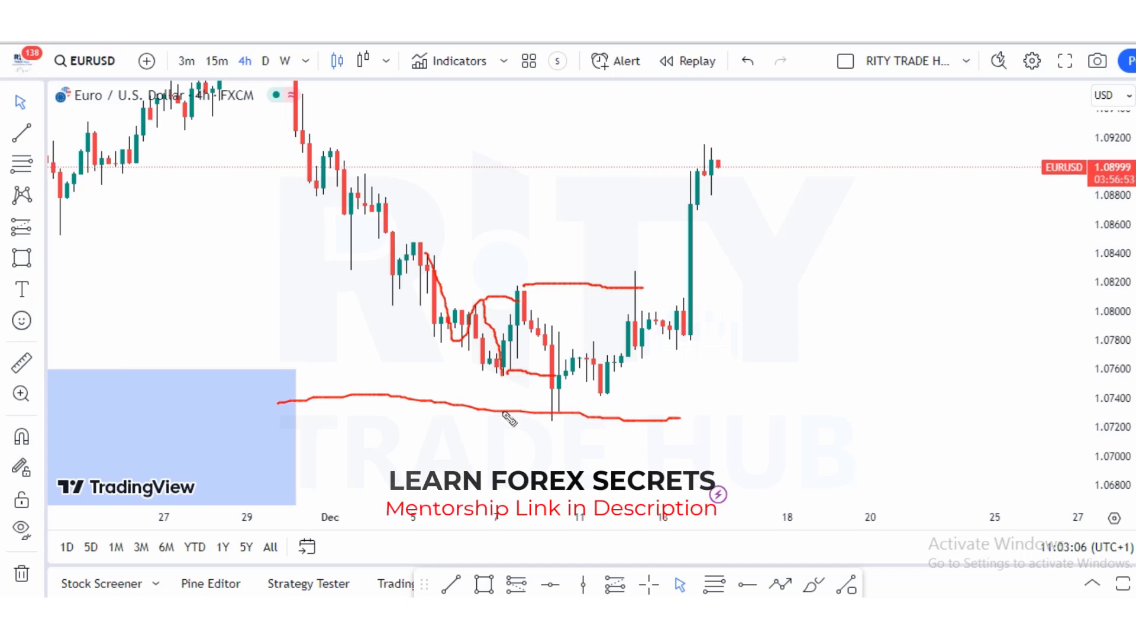
pyautogui.moveTo(329, 393)
pyautogui.mouseDown()
pyautogui.moveTo(483, 382)
pyautogui.moveTo(727, 393)
pyautogui.mouseUp()
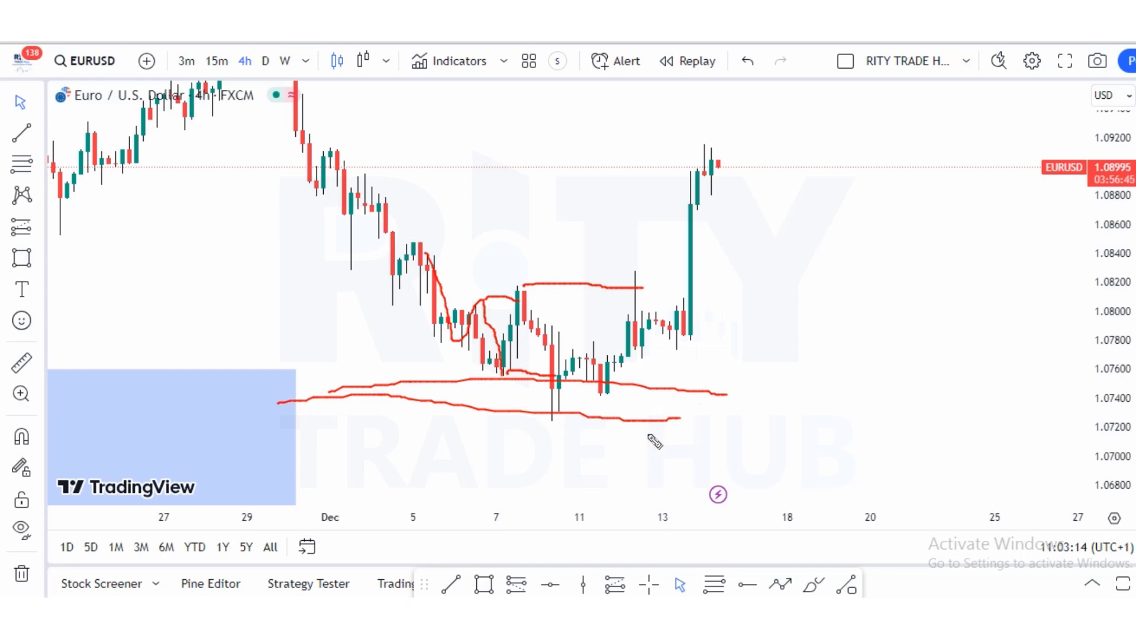
pyautogui.press('e')
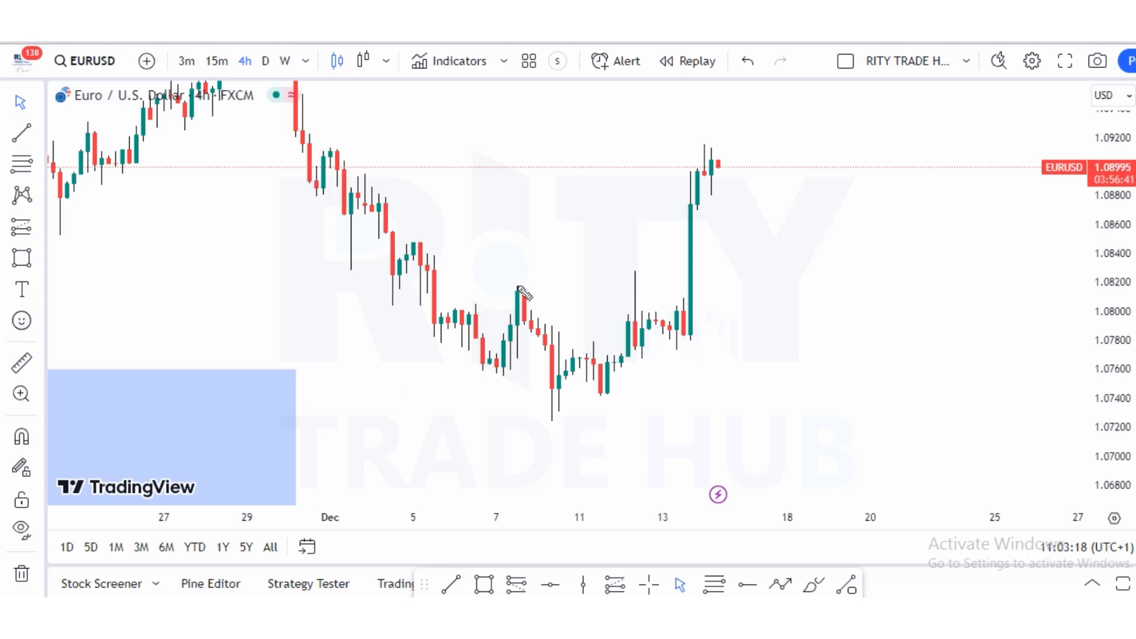
# Step: Draw red retest lines and a zig-zag across the December candles, then erase all sketches
pyautogui.moveTo(518, 288); pyautogui.dragTo(632, 290)
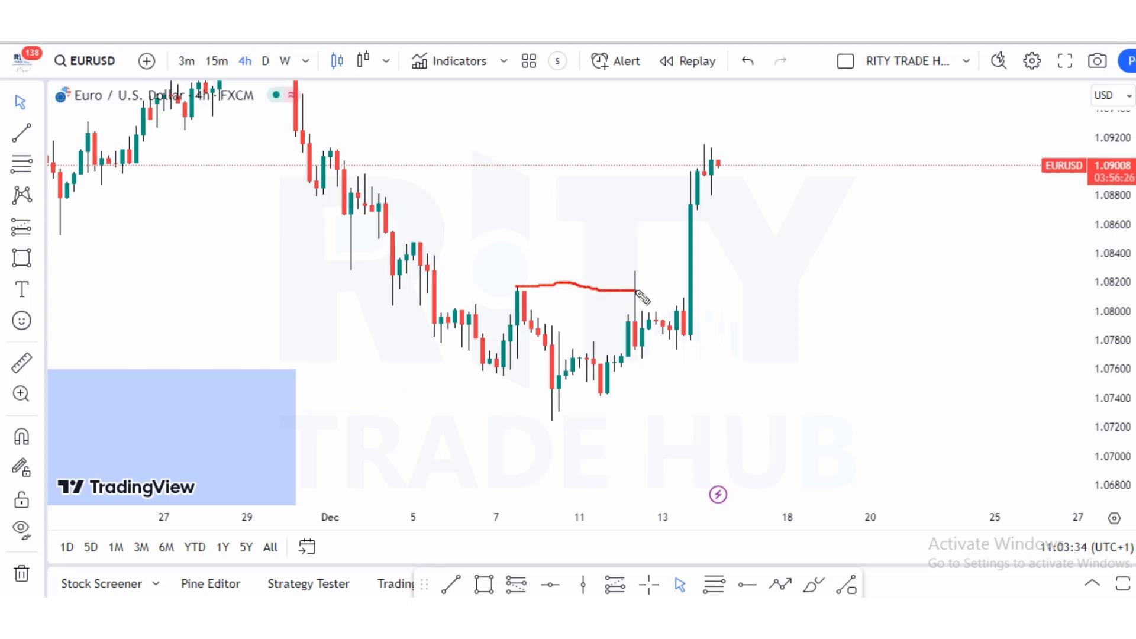
pyautogui.moveTo(551, 325); pyautogui.dragTo(627, 322)
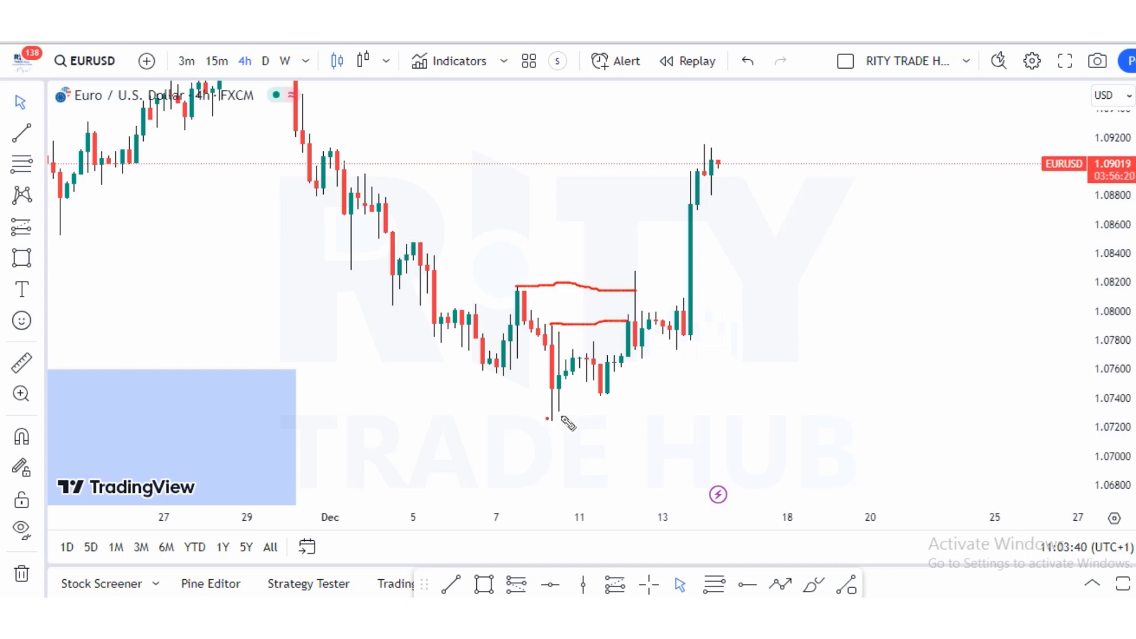
pyautogui.moveTo(547, 419); pyautogui.dragTo(657, 418)
pyautogui.moveTo(574, 392)
pyautogui.mouseDown()
pyautogui.moveTo(592, 356)
pyautogui.moveTo(627, 361)
pyautogui.moveTo(639, 385)
pyautogui.mouseUp()
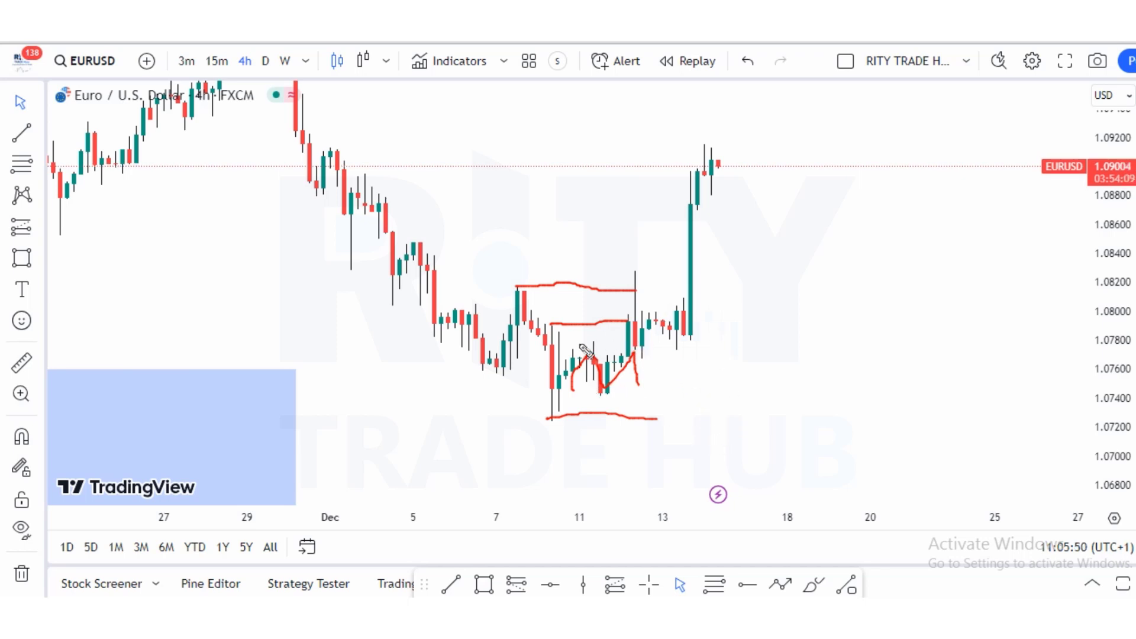
pyautogui.moveTo(563, 353); pyautogui.dragTo(645, 355)
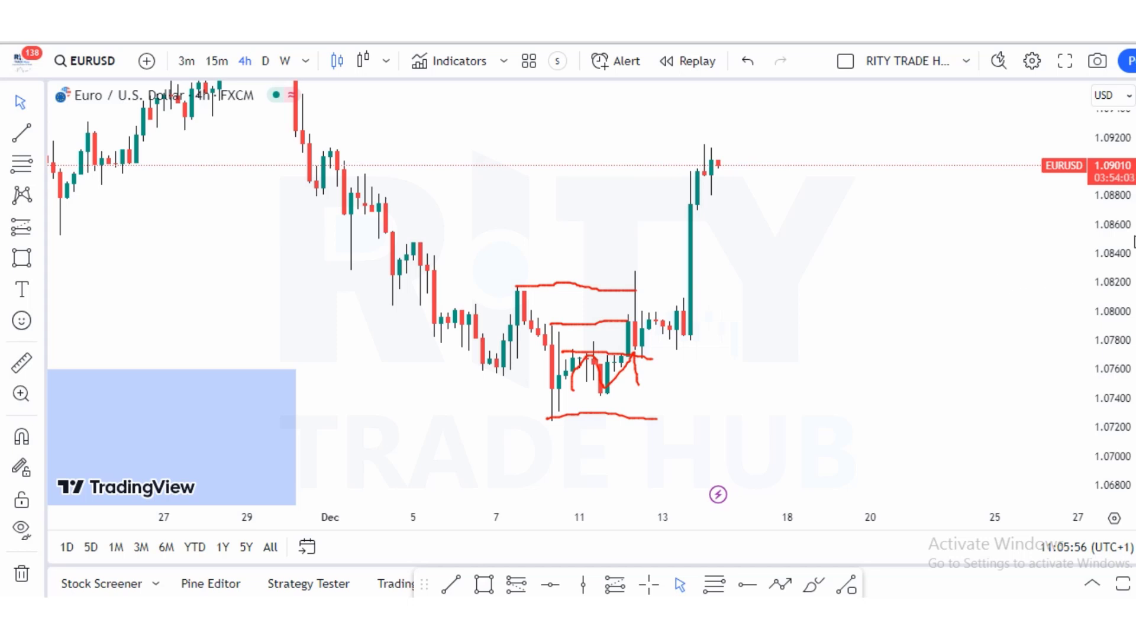
pyautogui.press('Escape')
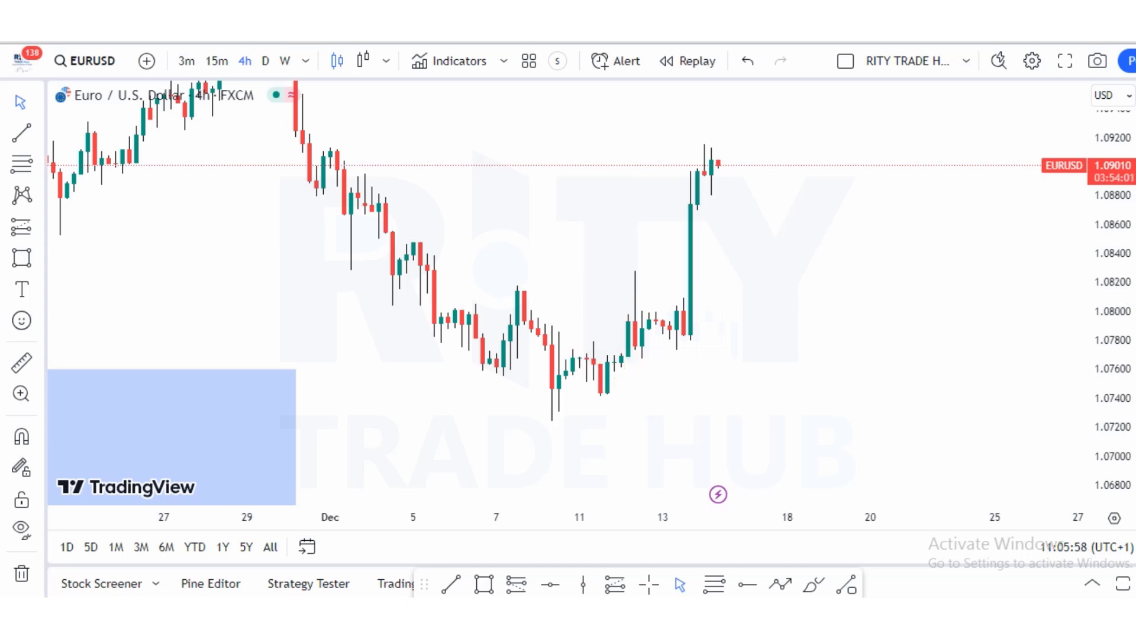
# Step: Switch EURUSD to 15-minute candles and pan back to the 12–13 Dec bars
pyautogui.click(215, 60)
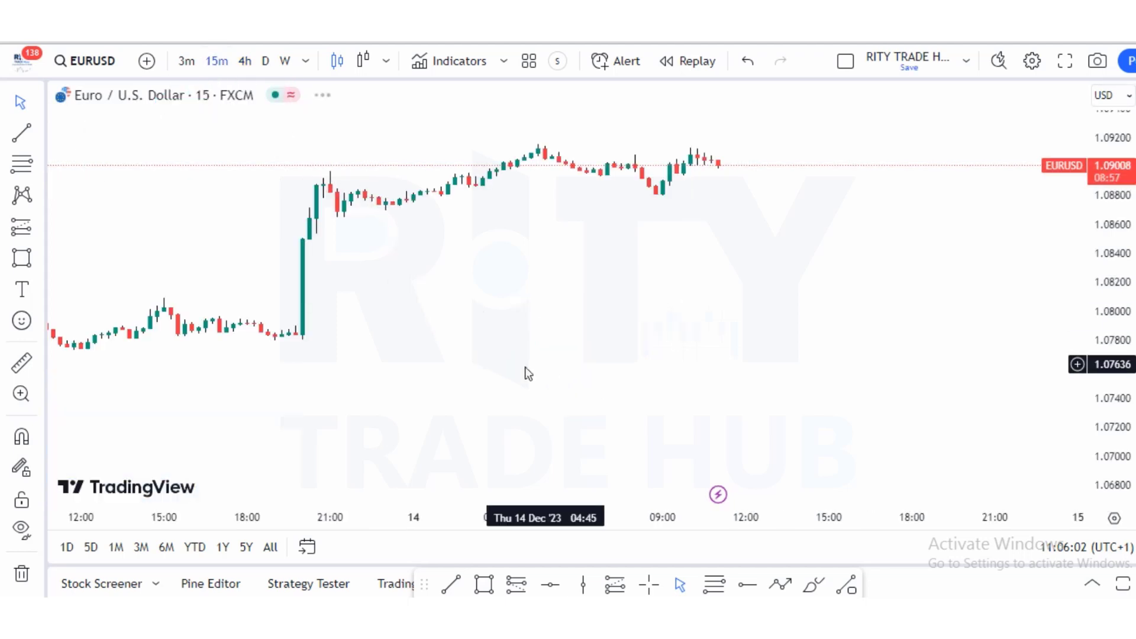
pyautogui.hscroll(-6, 524, 367)
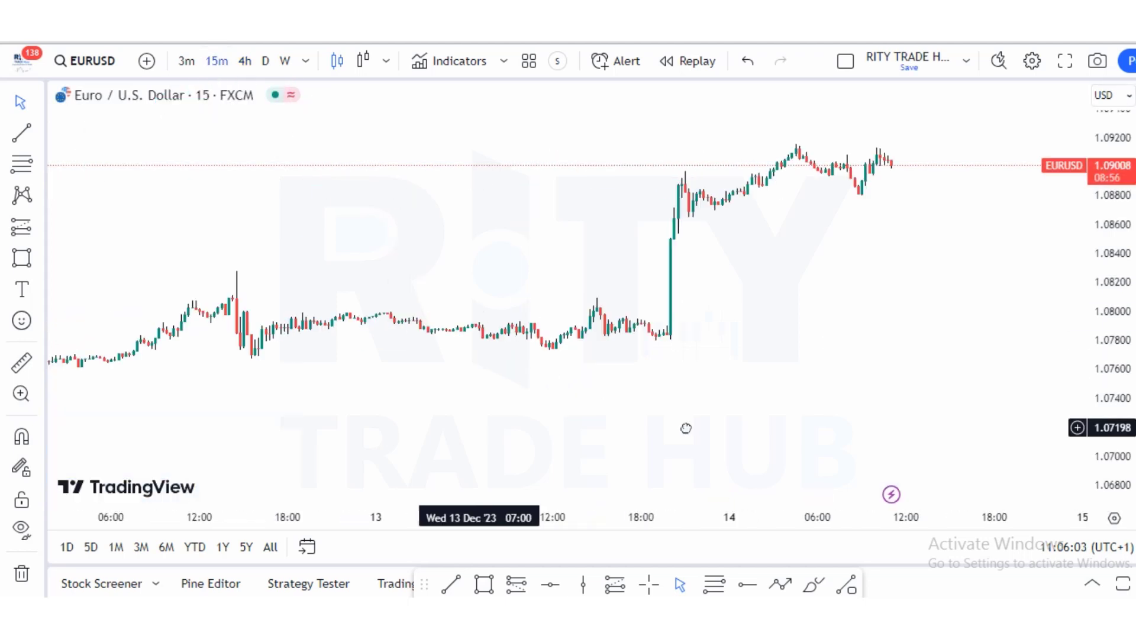
pyautogui.hscroll(-5, 567, 448)
pyautogui.hscroll(-5, 567, 453)
pyautogui.moveTo(567, 454); pyautogui.dragTo(799, 406)
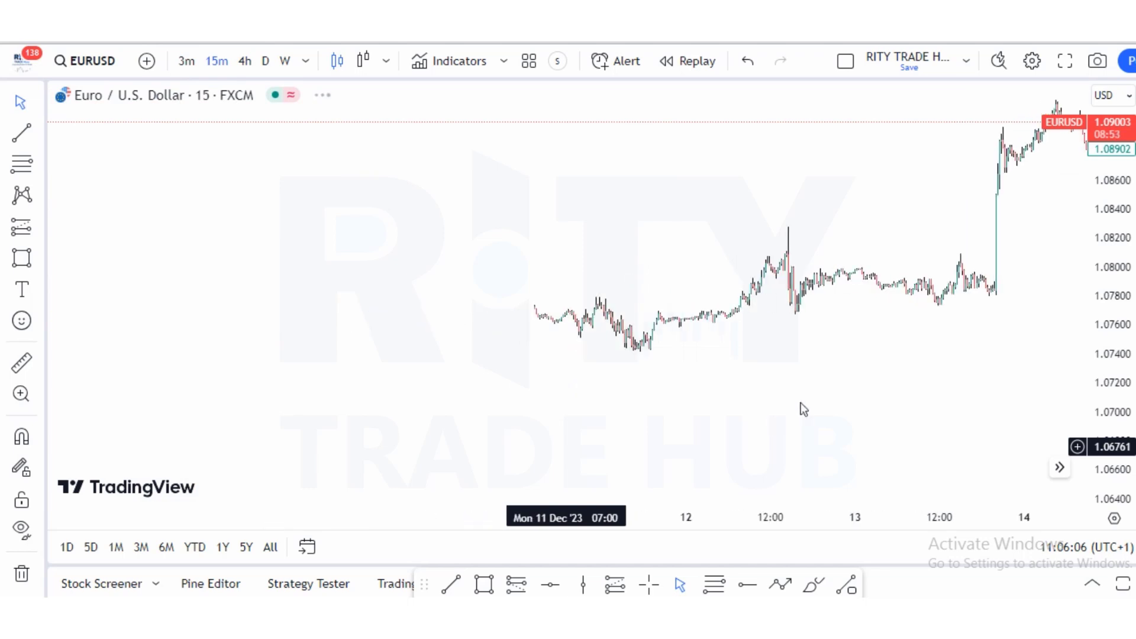
pyautogui.hscroll(5, 525, 449)
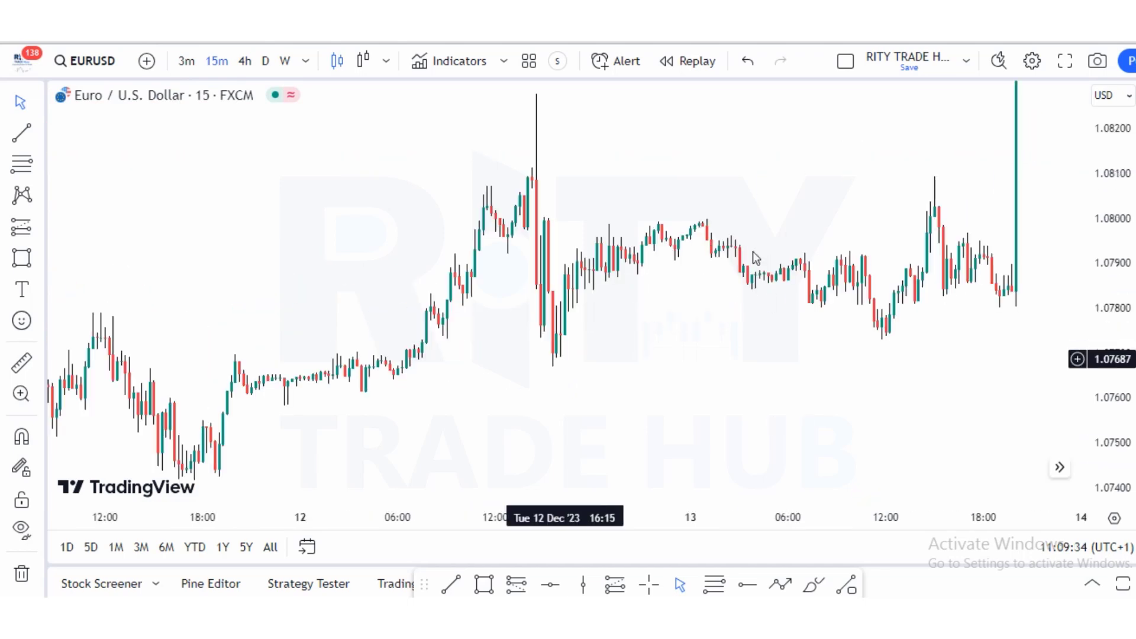
pyautogui.scroll(2, 677, 329)
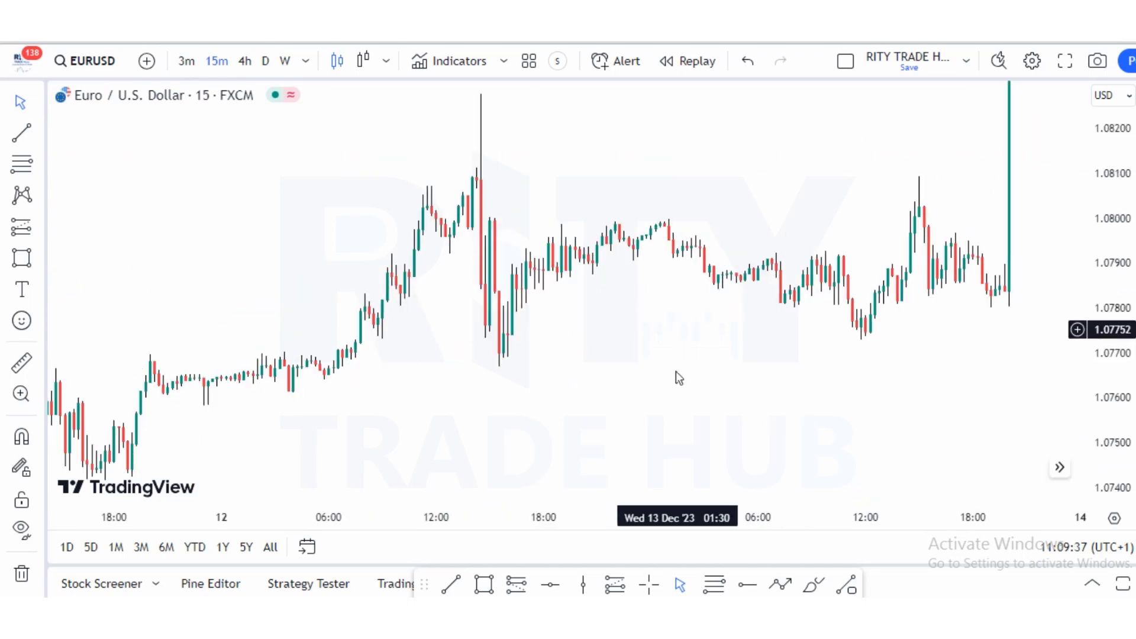
pyautogui.scroll(3, 688, 395)
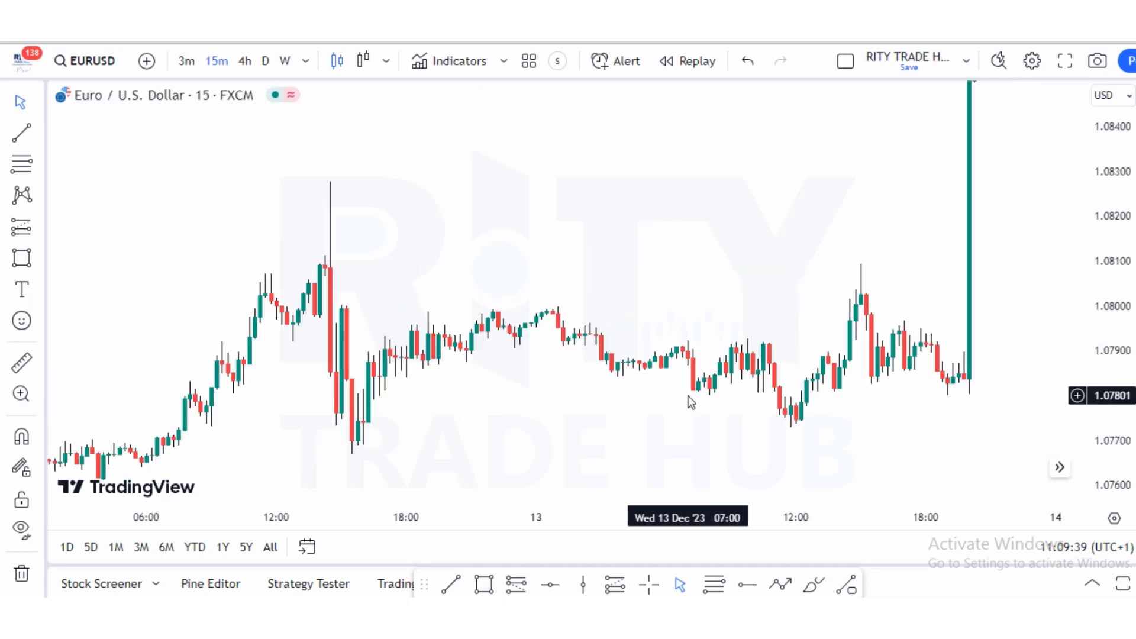
# Step: Stretch the price scale to zoom in, then draw a red line near 1.0805 above the highs
pyautogui.moveTo(1122, 414); pyautogui.dragTo(1089, 416)
pyautogui.moveTo(729, 317); pyautogui.dragTo(757, 266)
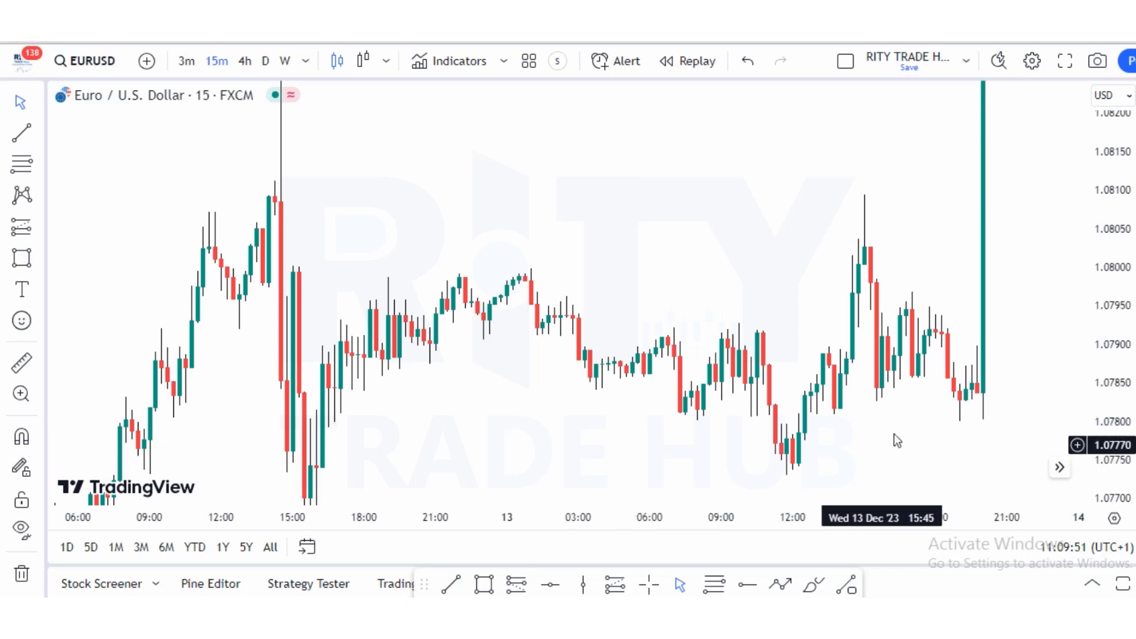
pyautogui.scroll(1, 760, 360)
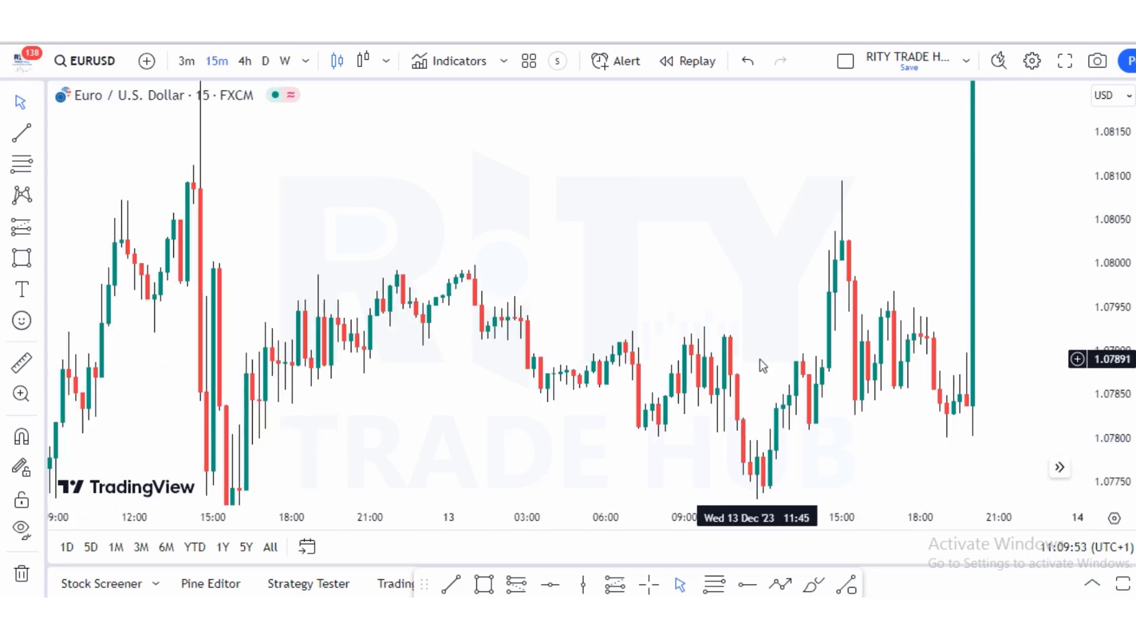
pyautogui.moveTo(754, 284); pyautogui.dragTo(723, 277)
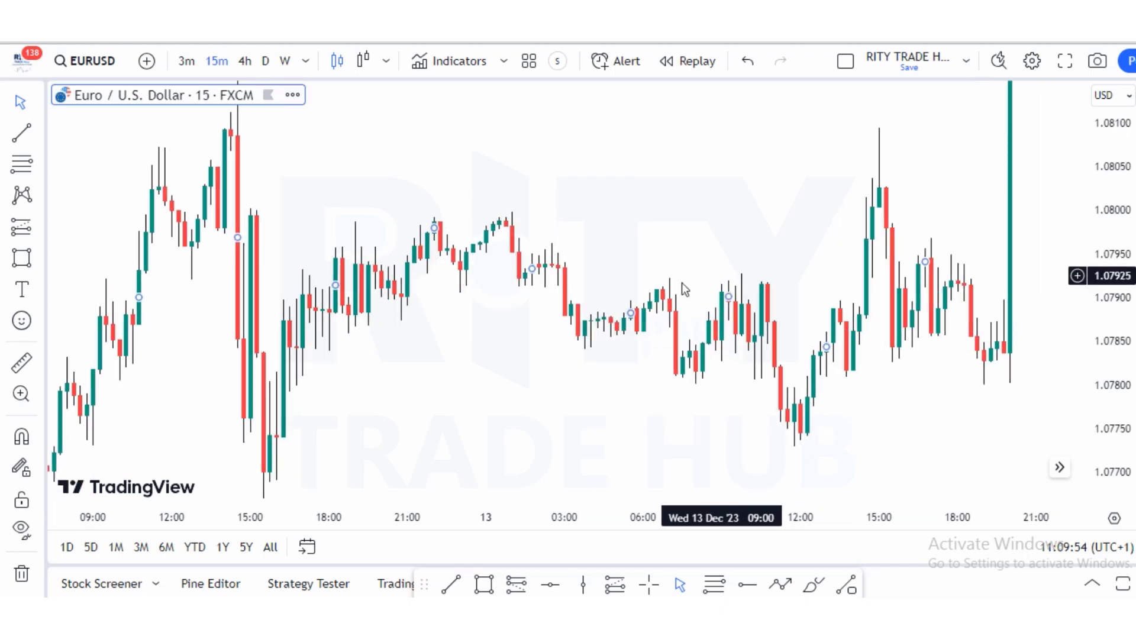
pyautogui.click(815, 413)
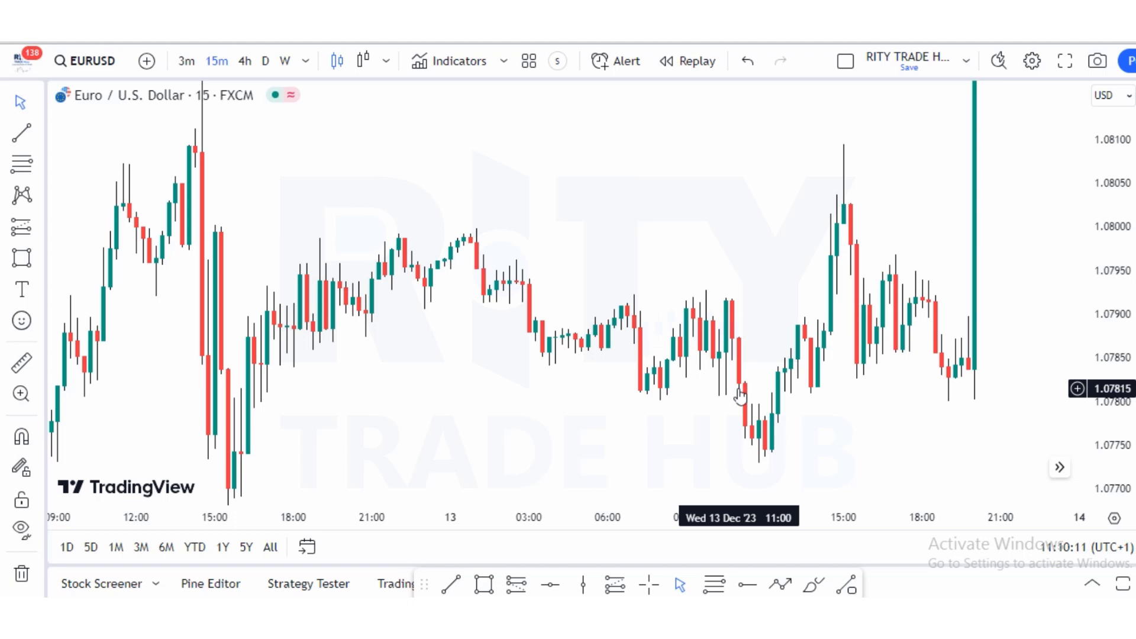
pyautogui.hscroll(-3, 697, 412)
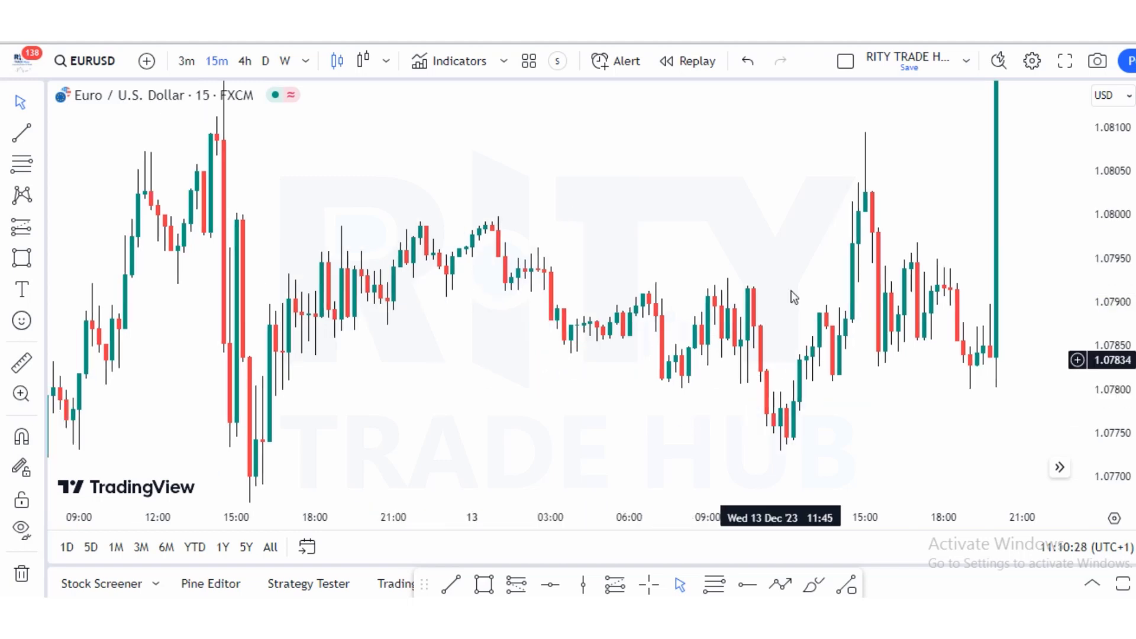
pyautogui.moveTo(849, 420); pyautogui.dragTo(819, 421)
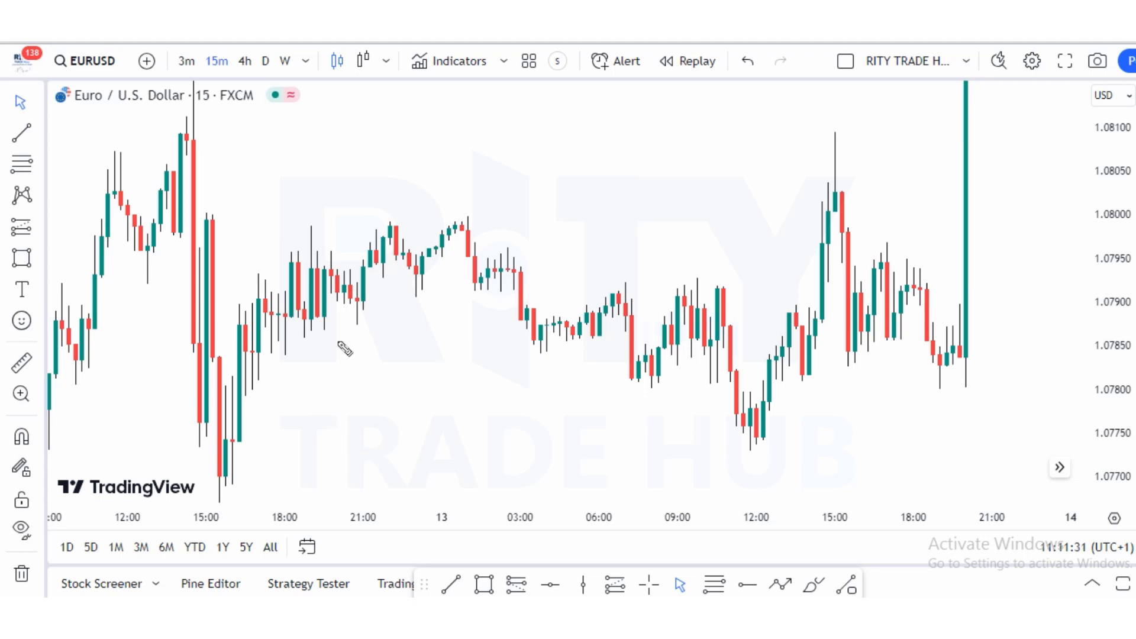
pyautogui.moveTo(165, 170); pyautogui.dragTo(700, 197)
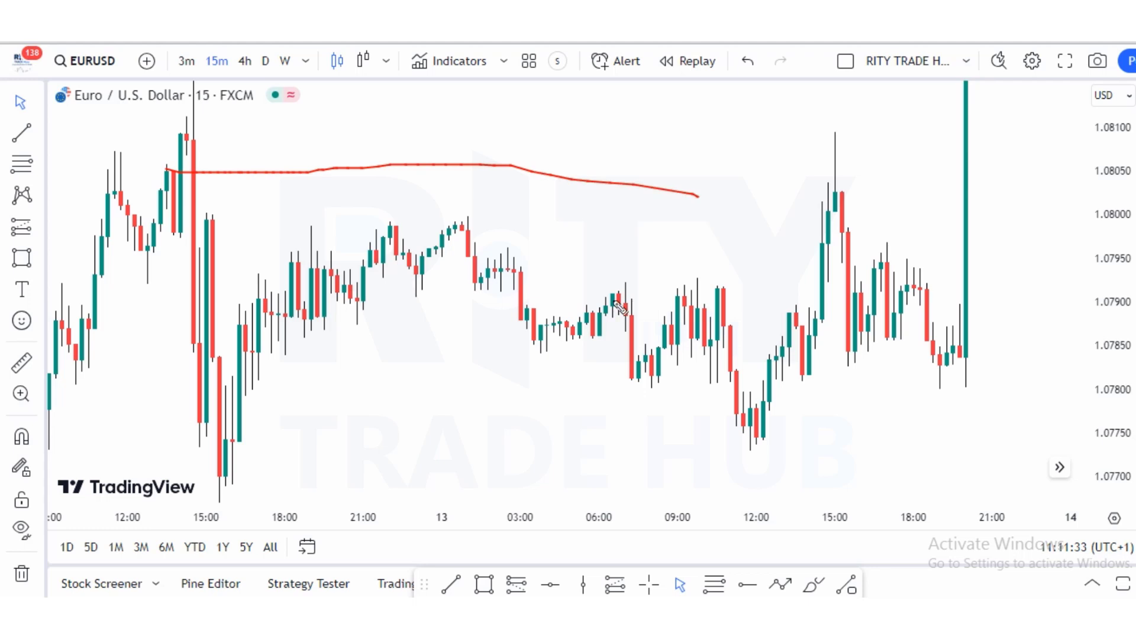
# Step: Sketch red lines and the 15:30-low to 18:00-peak swing, then erase all red marks
pyautogui.moveTo(286, 456); pyautogui.dragTo(835, 445)
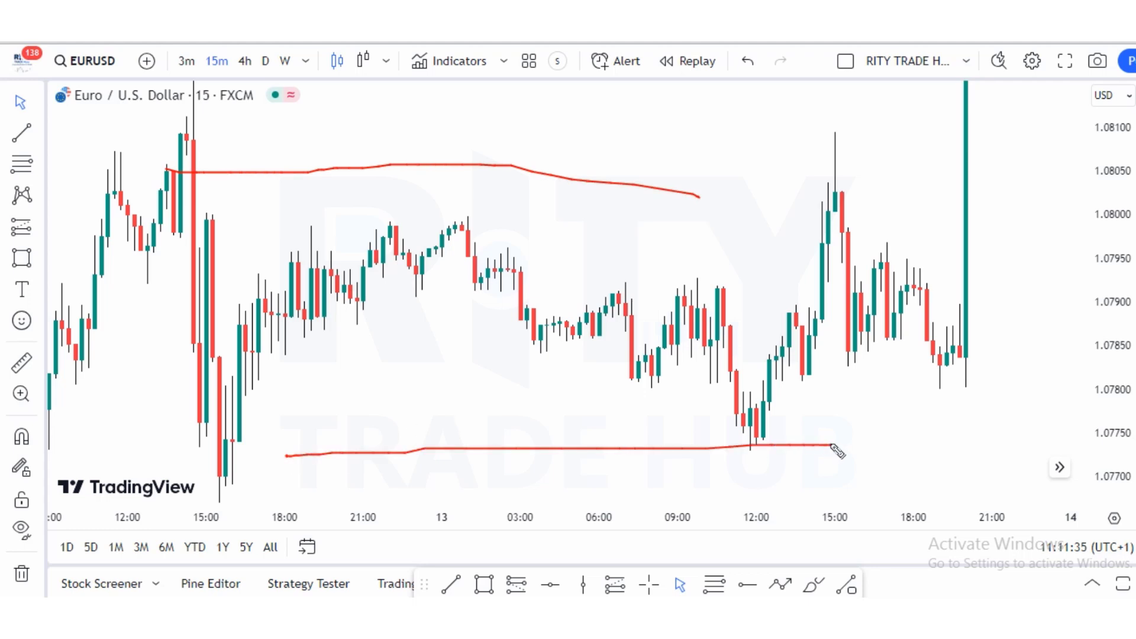
pyautogui.press('e')
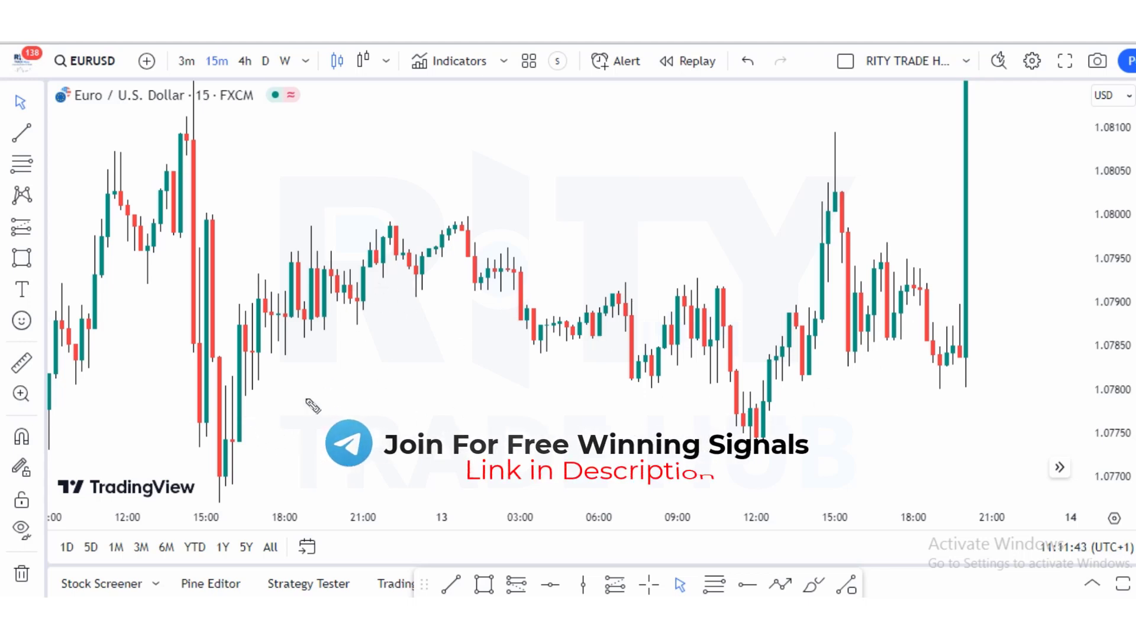
pyautogui.moveTo(245, 410); pyautogui.dragTo(348, 320)
pyautogui.moveTo(406, 275)
pyautogui.mouseDown()
pyautogui.moveTo(750, 463)
pyautogui.moveTo(974, 156)
pyautogui.mouseUp()
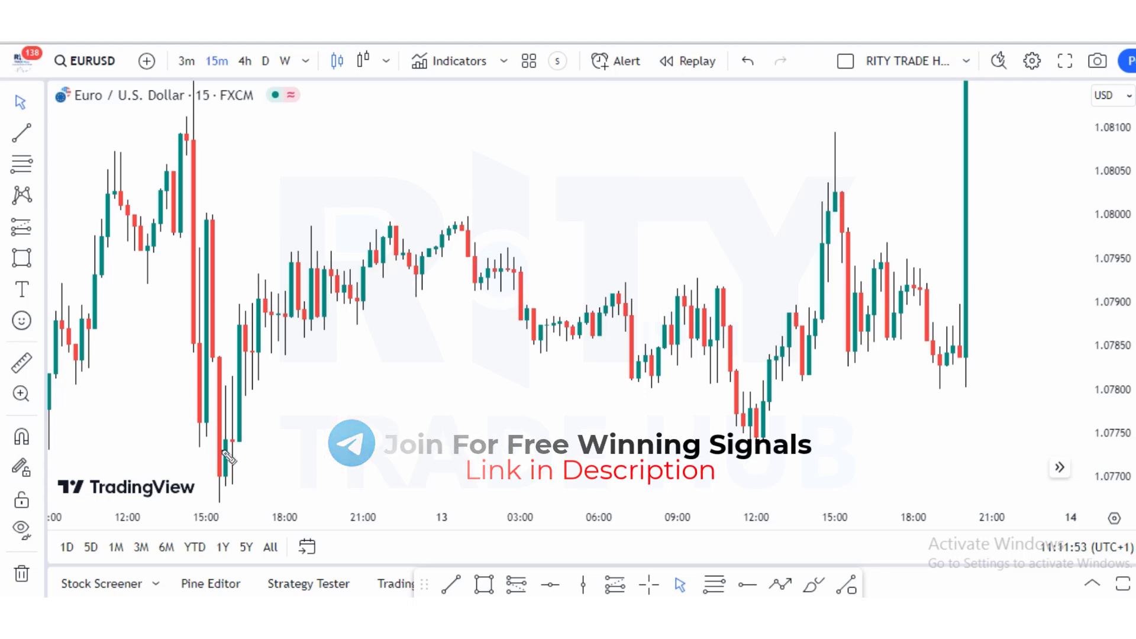
pyautogui.moveTo(232, 455)
pyautogui.mouseDown()
pyautogui.moveTo(270, 379)
pyautogui.moveTo(294, 257)
pyautogui.moveTo(324, 323)
pyautogui.moveTo(381, 266)
pyautogui.moveTo(397, 224)
pyautogui.moveTo(416, 293)
pyautogui.moveTo(444, 273)
pyautogui.moveTo(486, 187)
pyautogui.mouseUp()
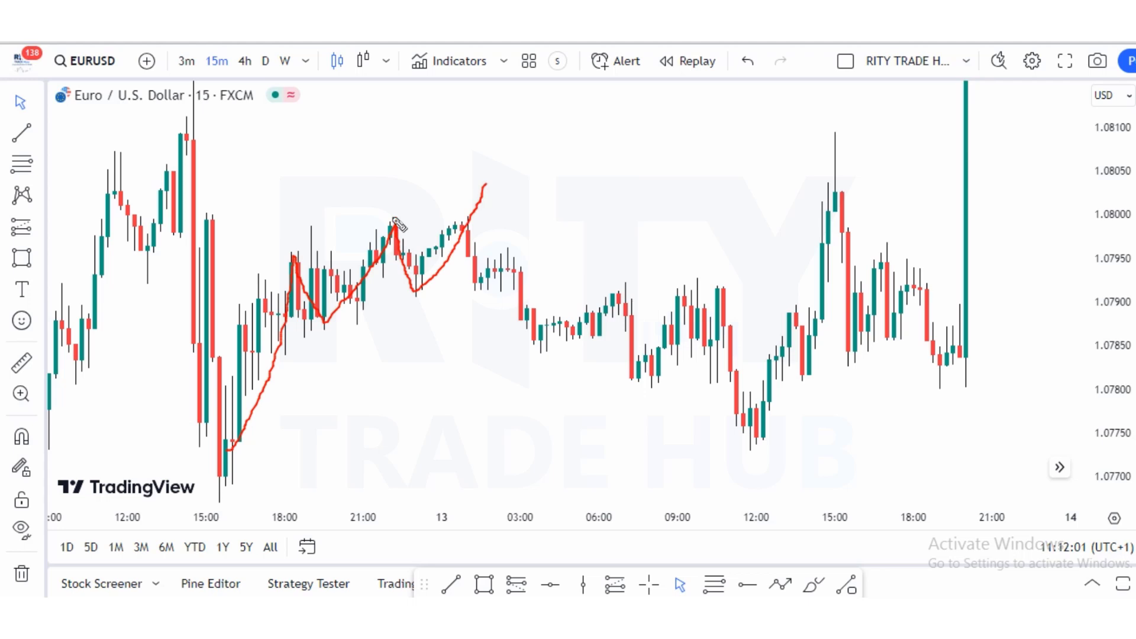
pyautogui.moveTo(394, 218); pyautogui.dragTo(461, 220)
pyautogui.hotkey('ctrl', 'z')
pyautogui.hotkey('ctrl', 'z')
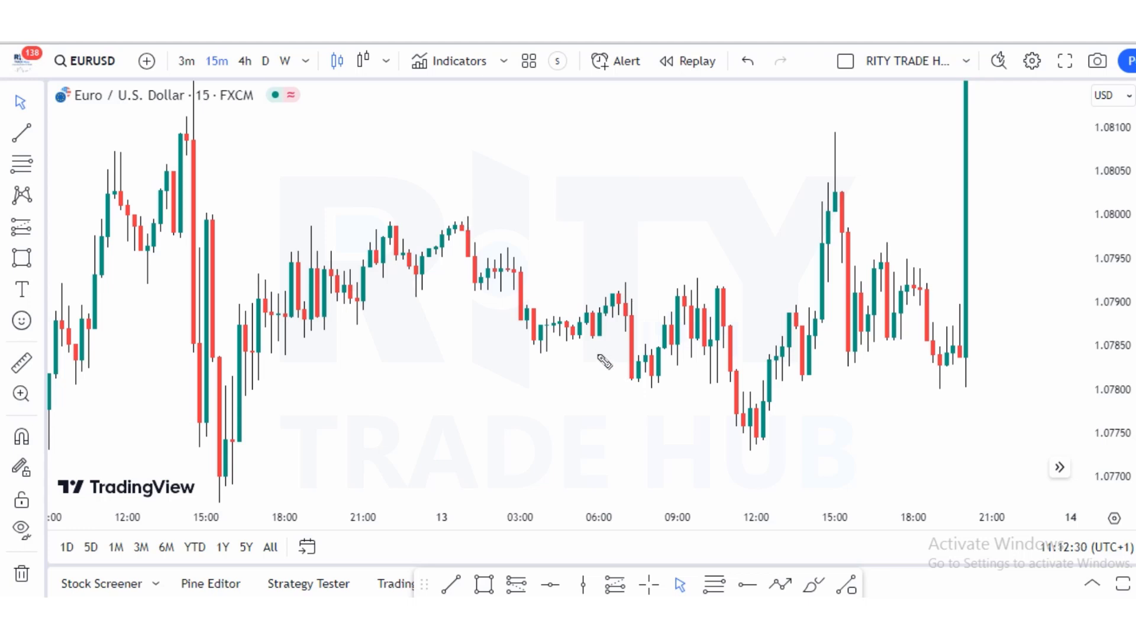
pyautogui.moveTo(463, 223)
pyautogui.mouseDown()
pyautogui.moveTo(525, 339)
pyautogui.moveTo(621, 294)
pyautogui.moveTo(657, 374)
pyautogui.moveTo(774, 464)
pyautogui.mouseUp()
pyautogui.moveTo(461, 223)
pyautogui.mouseDown()
pyautogui.moveTo(473, 299)
pyautogui.moveTo(512, 260)
pyautogui.mouseUp()
pyautogui.moveTo(475, 243); pyautogui.dragTo(524, 249)
pyautogui.moveTo(502, 294); pyautogui.dragTo(511, 293)
pyautogui.moveTo(459, 224)
pyautogui.mouseDown()
pyautogui.moveTo(548, 341)
pyautogui.moveTo(623, 295)
pyautogui.moveTo(639, 405)
pyautogui.mouseUp()
pyautogui.moveTo(619, 296)
pyautogui.mouseDown()
pyautogui.moveTo(632, 361)
pyautogui.moveTo(637, 373)
pyautogui.moveTo(650, 367)
pyautogui.moveTo(651, 388)
pyautogui.mouseUp()
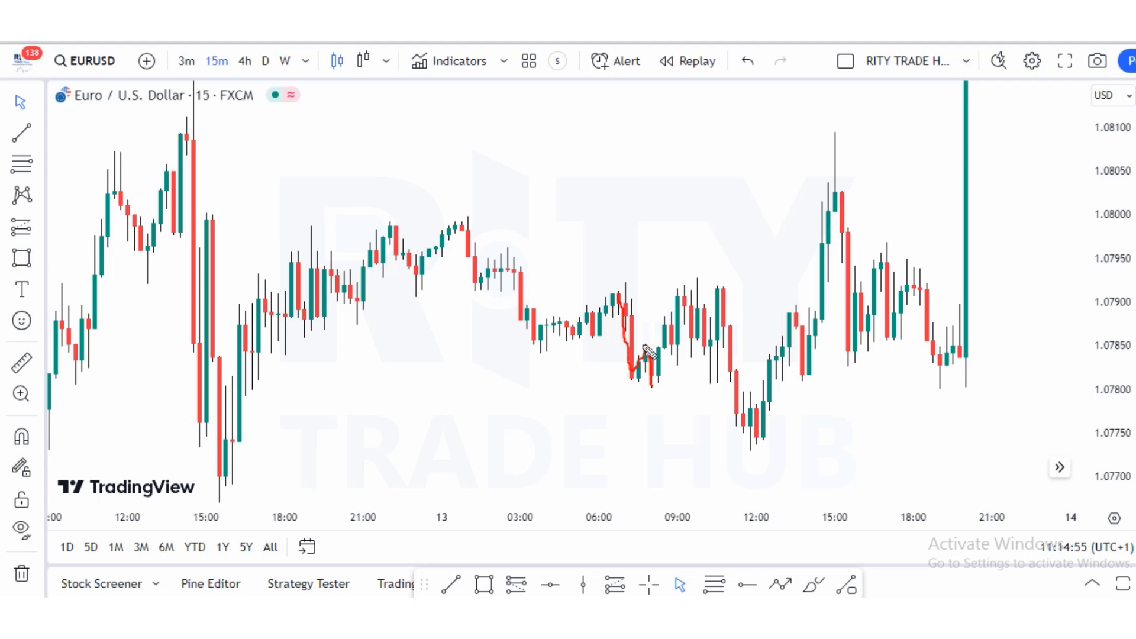
pyautogui.moveTo(643, 345); pyautogui.dragTo(662, 342)
pyautogui.moveTo(653, 386); pyautogui.dragTo(726, 392)
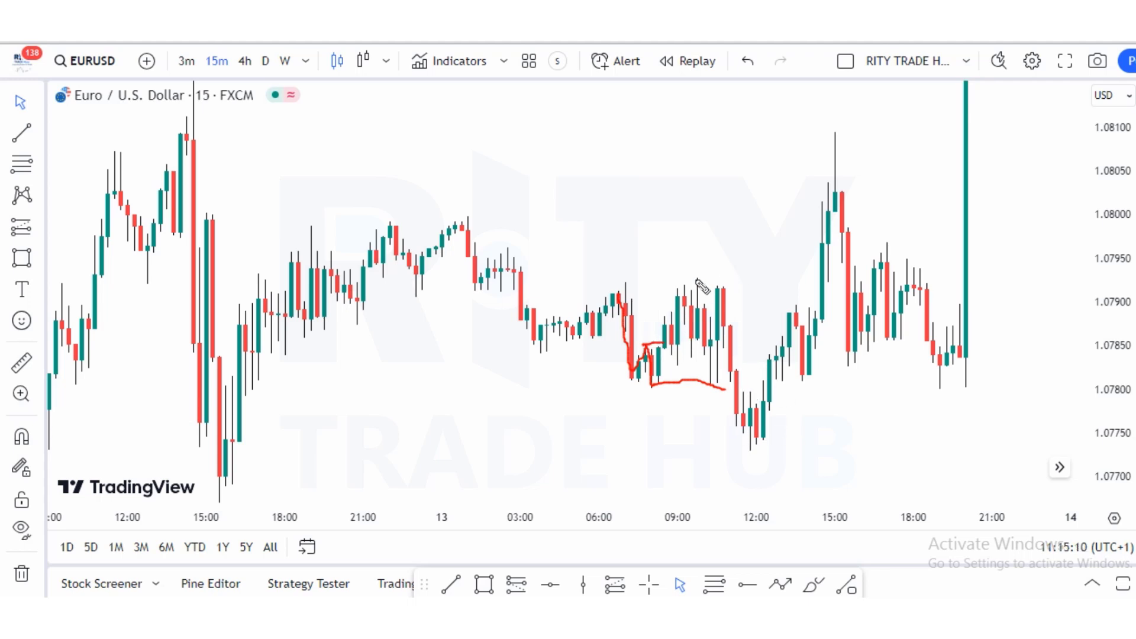
pyautogui.moveTo(698, 280); pyautogui.dragTo(821, 280)
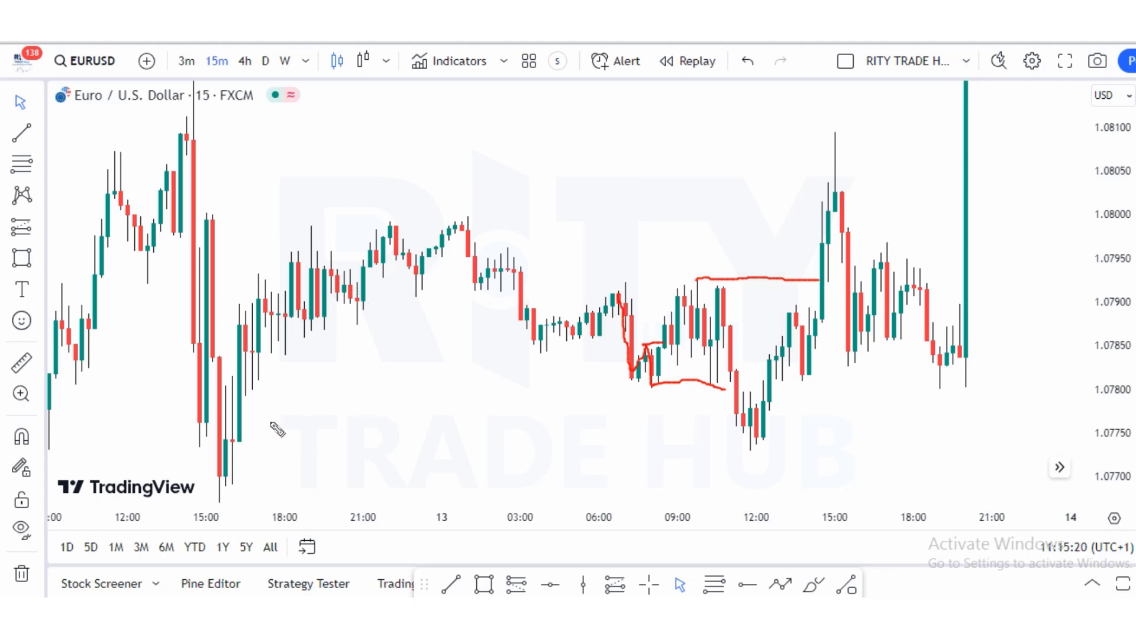
pyautogui.moveTo(271, 423)
pyautogui.mouseDown()
pyautogui.moveTo(451, 248)
pyautogui.moveTo(727, 406)
pyautogui.moveTo(880, 252)
pyautogui.mouseUp()
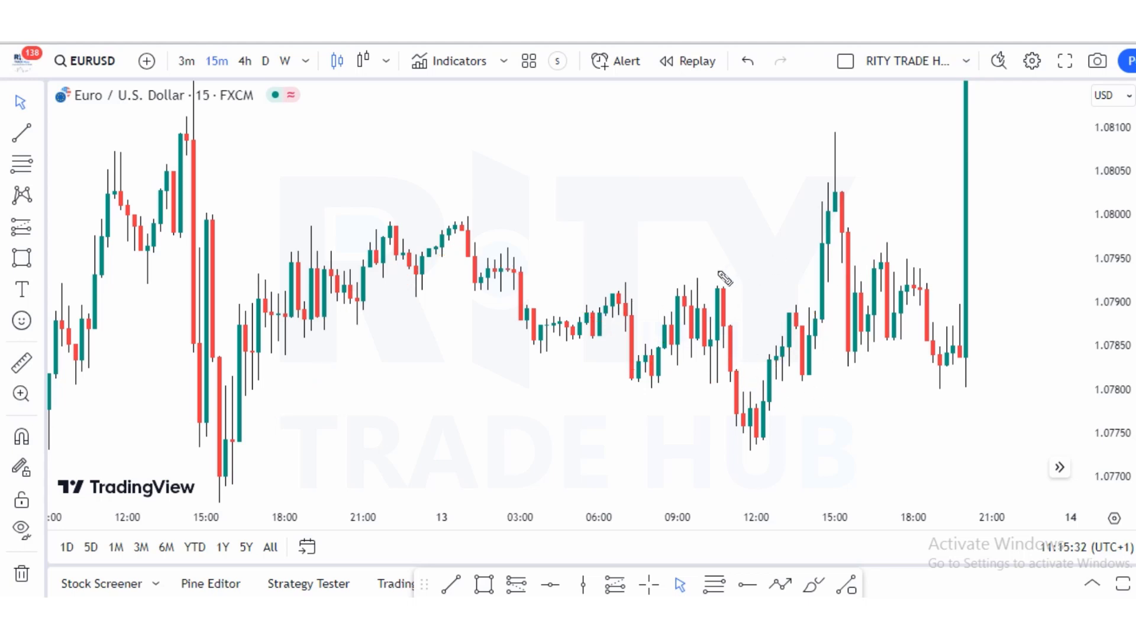
# Step: Brush red freehand strokes along the highs and lows of the recent 13 Dec candles
pyautogui.moveTo(700, 277); pyautogui.dragTo(799, 277)
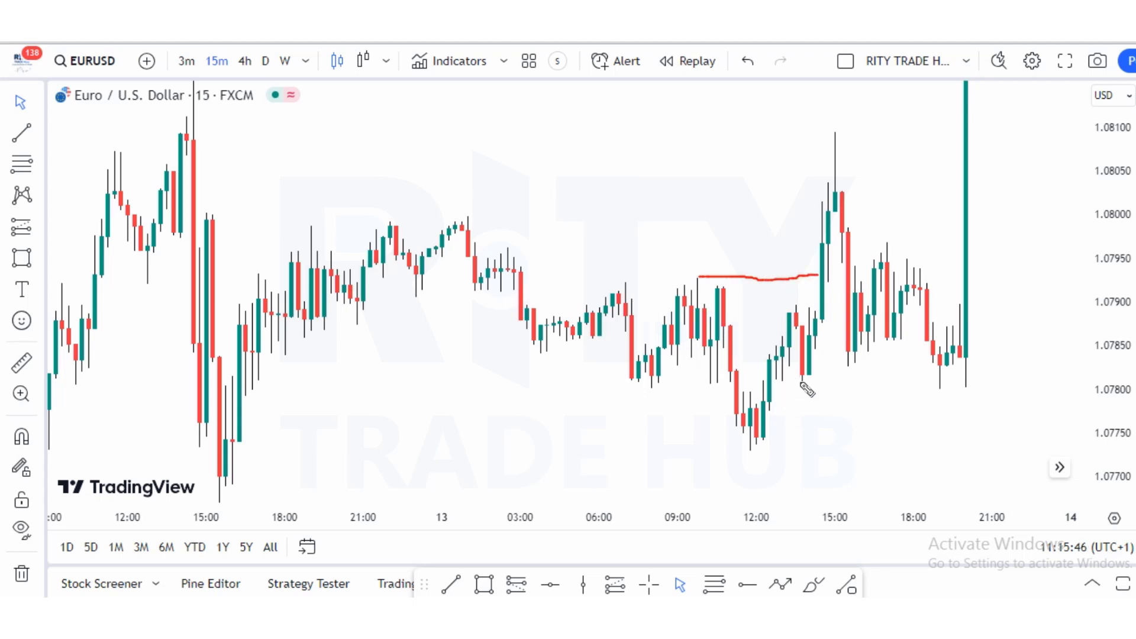
pyautogui.moveTo(801, 382); pyautogui.dragTo(928, 379)
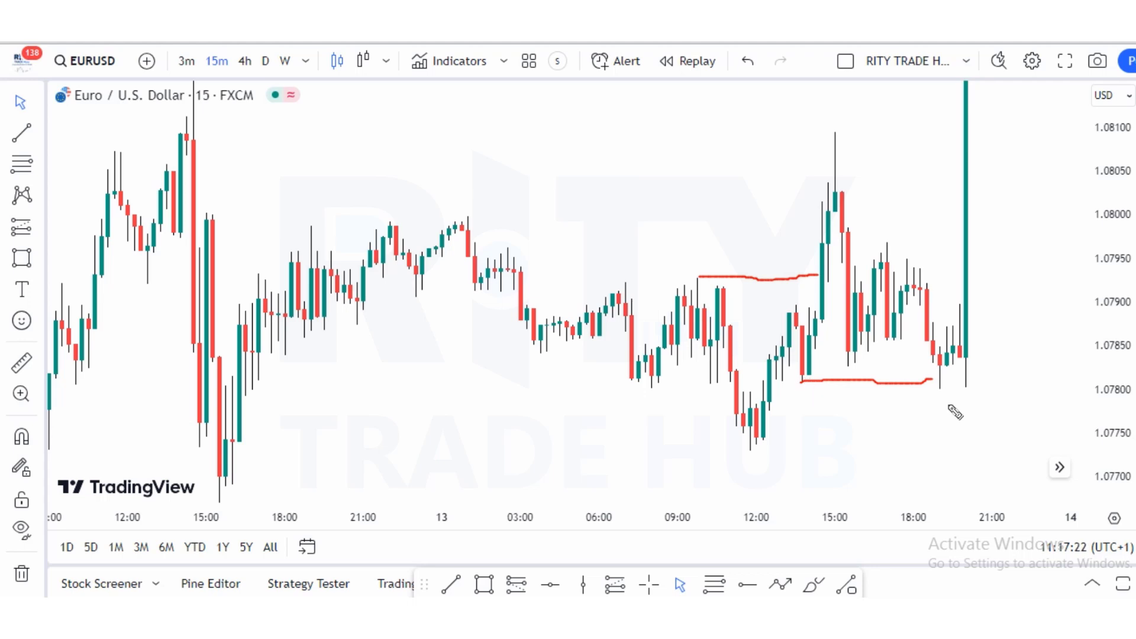
pyautogui.moveTo(941, 405); pyautogui.dragTo(999, 388)
pyautogui.moveTo(805, 379); pyautogui.dragTo(968, 338)
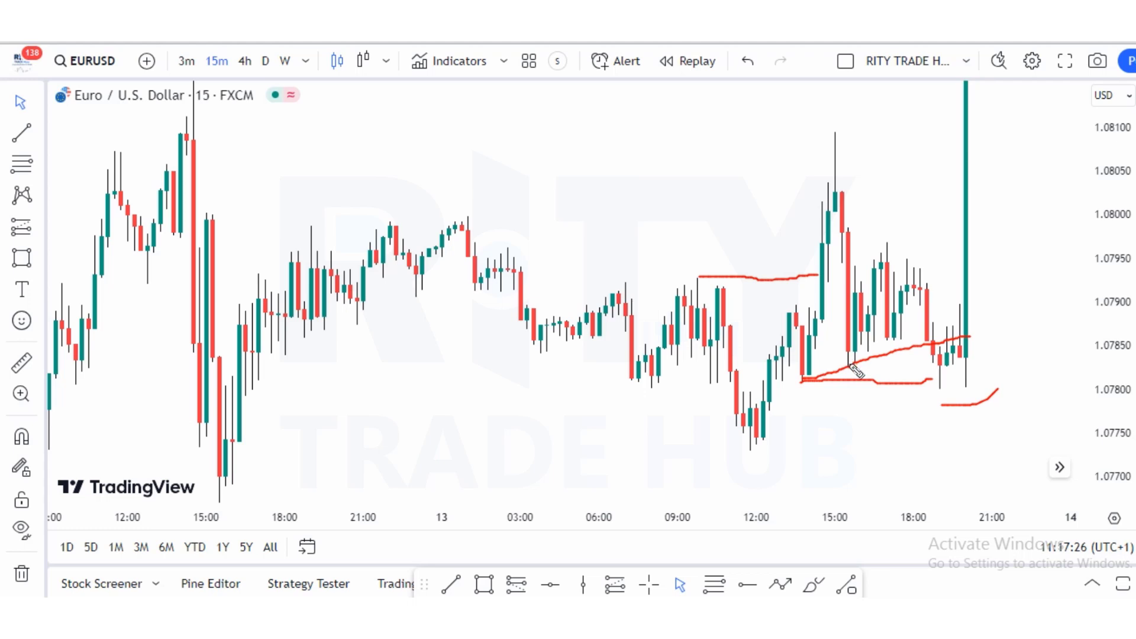
pyautogui.moveTo(853, 366)
pyautogui.mouseDown()
pyautogui.moveTo(937, 284)
pyautogui.moveTo(952, 249)
pyautogui.mouseUp()
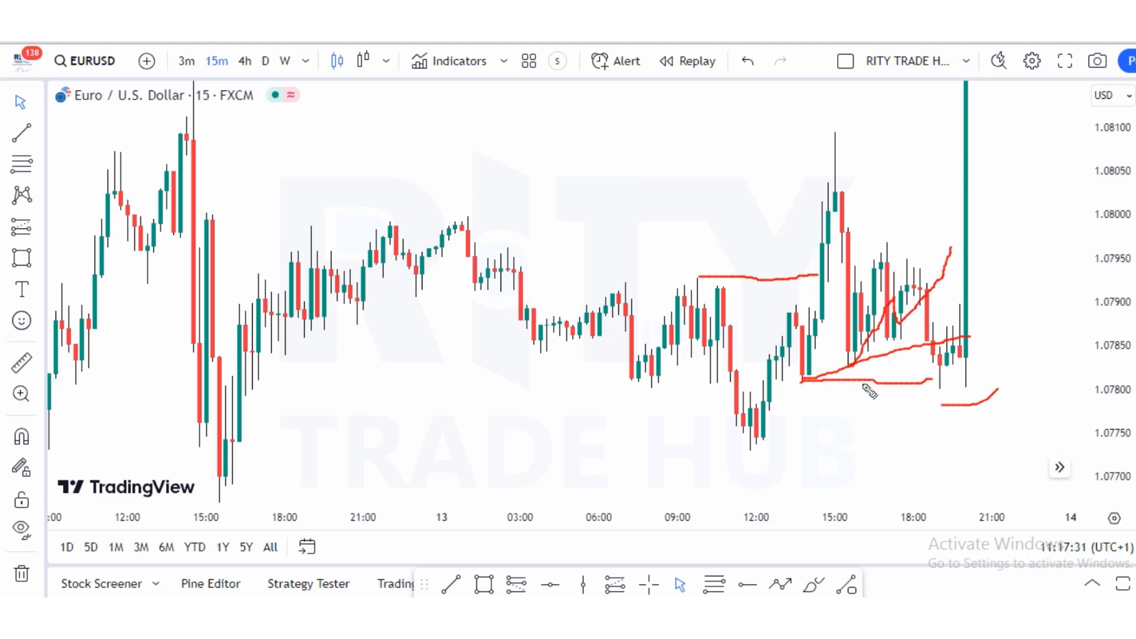
pyautogui.moveTo(846, 379); pyautogui.dragTo(946, 376)
pyautogui.moveTo(853, 289)
pyautogui.mouseDown()
pyautogui.moveTo(878, 407)
pyautogui.moveTo(973, 351)
pyautogui.moveTo(1062, 225)
pyautogui.mouseUp()
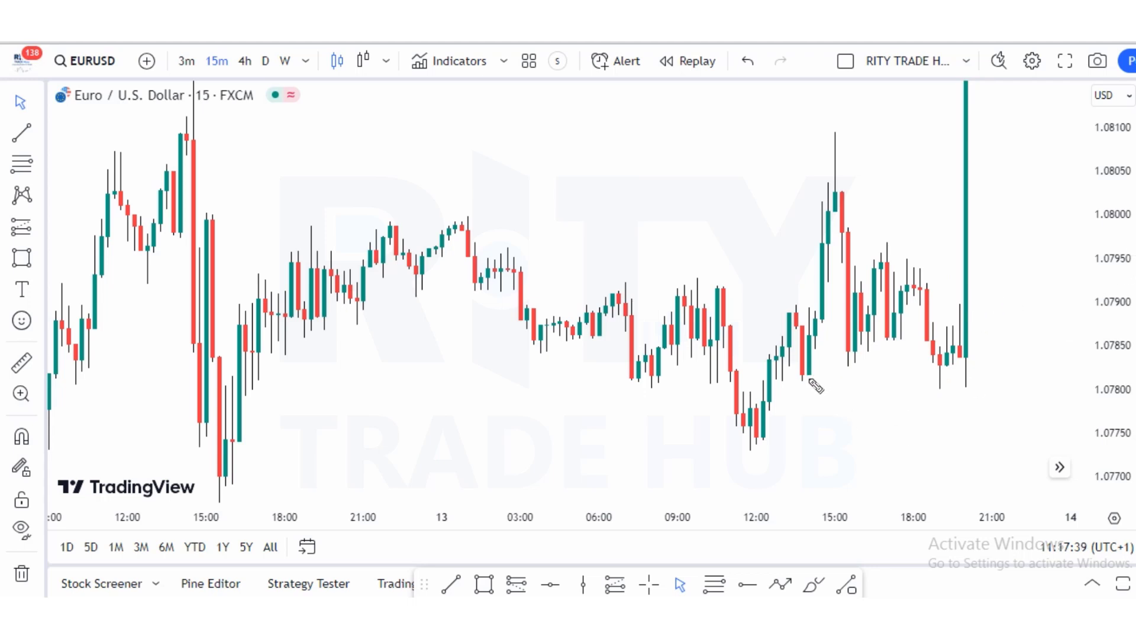
pyautogui.moveTo(803, 382); pyautogui.dragTo(924, 379)
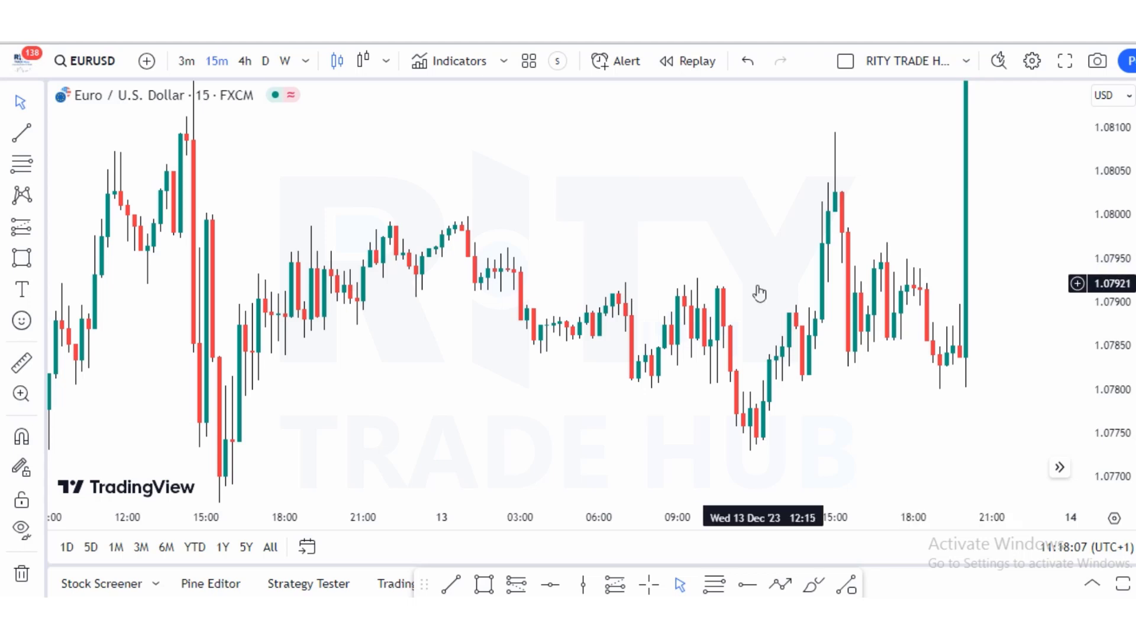
# Step: Zoom out the time axis to show 8–14 Dec and compress the price scale
pyautogui.scroll(-3, 755, 291)
pyautogui.hscroll(2, 698, 248)
pyautogui.moveTo(1130, 231); pyautogui.dragTo(1125, 249)
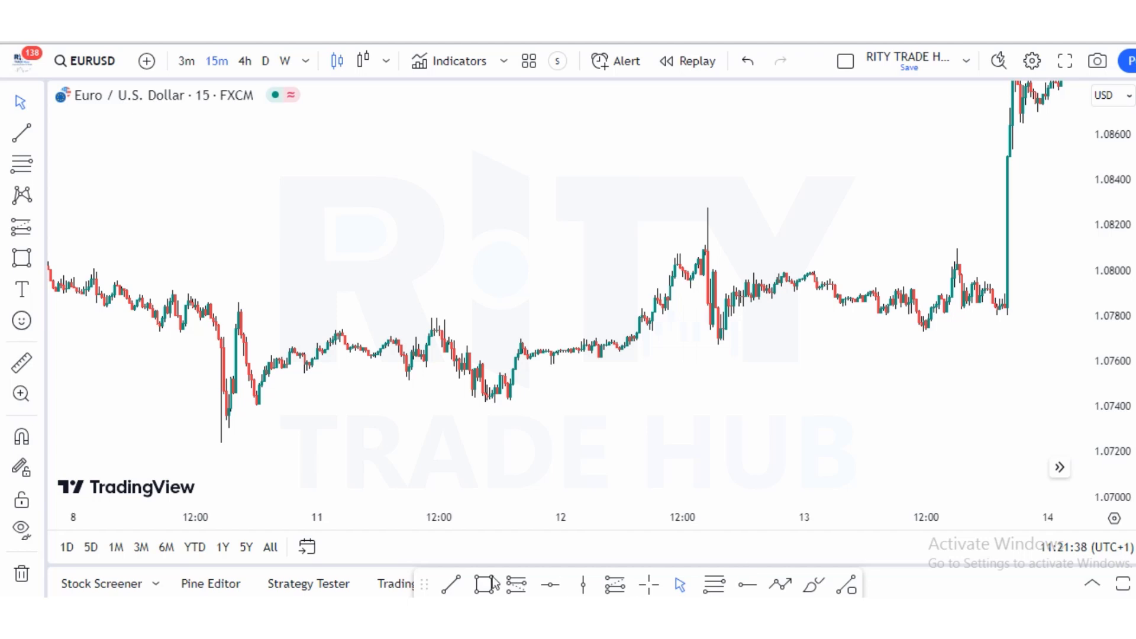
# Step: Pick the Trend Line tool and undo the stray red freehand curve with Ctrl+Z
pyautogui.click(447, 583)
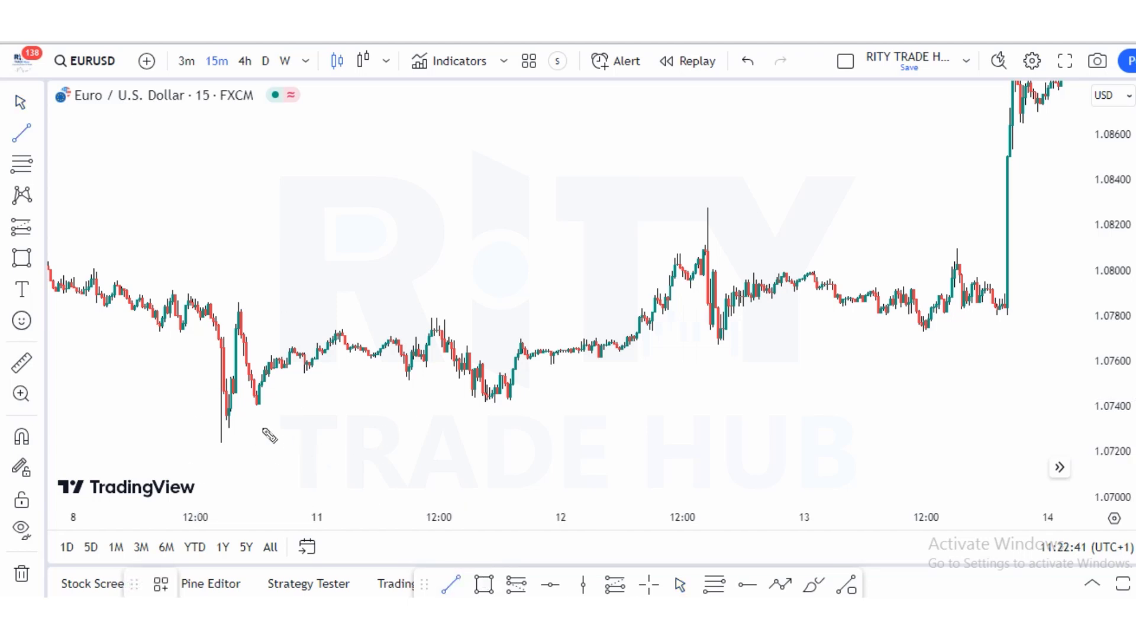
pyautogui.moveTo(228, 434)
pyautogui.mouseDown()
pyautogui.moveTo(442, 341)
pyautogui.moveTo(521, 407)
pyautogui.moveTo(693, 259)
pyautogui.moveTo(845, 305)
pyautogui.moveTo(911, 340)
pyautogui.moveTo(966, 278)
pyautogui.moveTo(974, 249)
pyautogui.mouseUp()
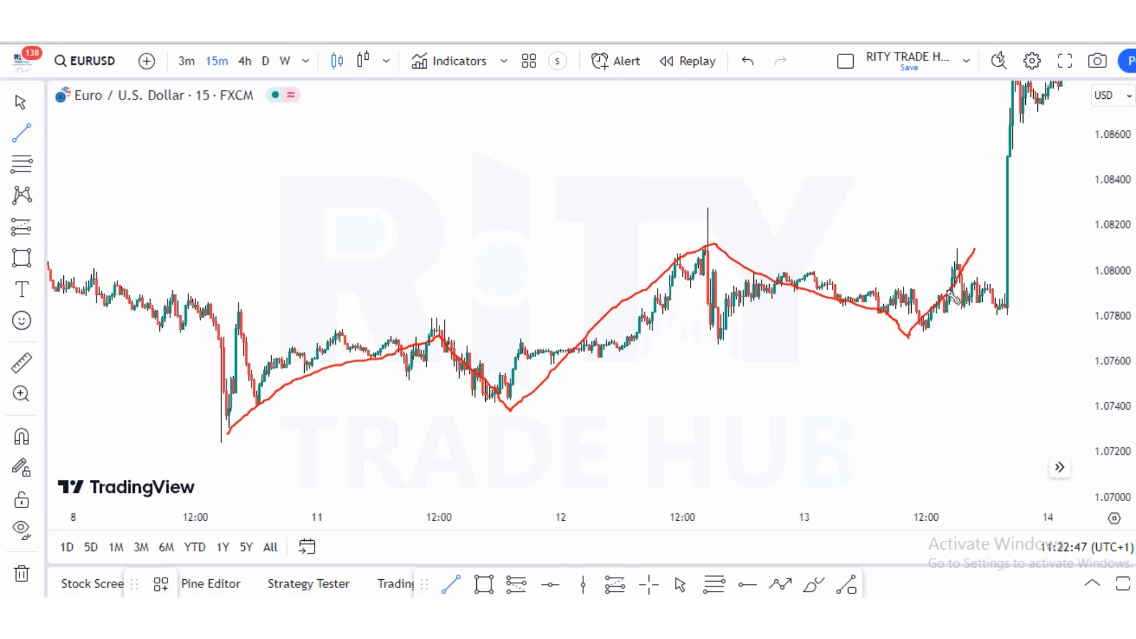
pyautogui.hotkey('ctrl', 'z')
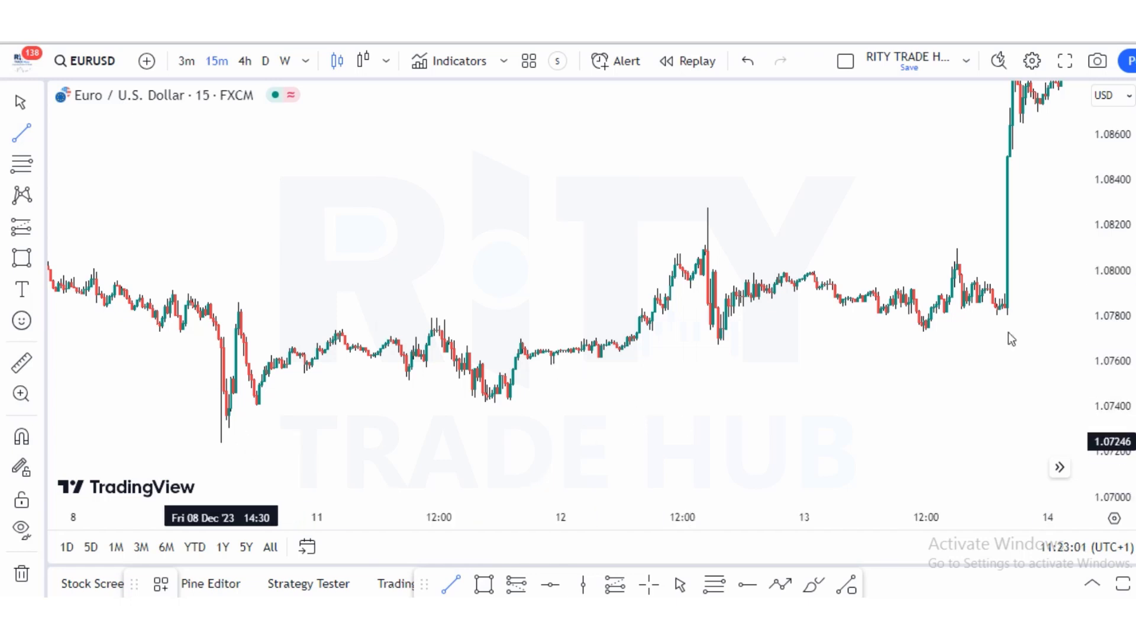
# Step: Draw the blue trendline from the 8 Dec low near 1.0725 to about 1.0785, discarding red touch marks
pyautogui.click(220, 440)
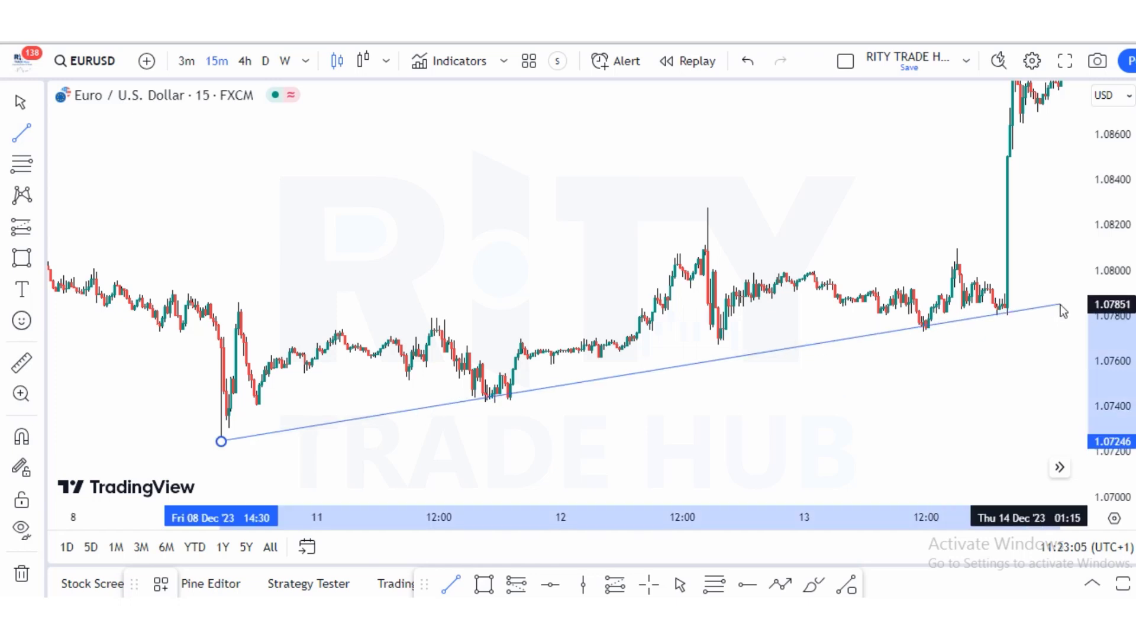
pyautogui.click(1060, 304)
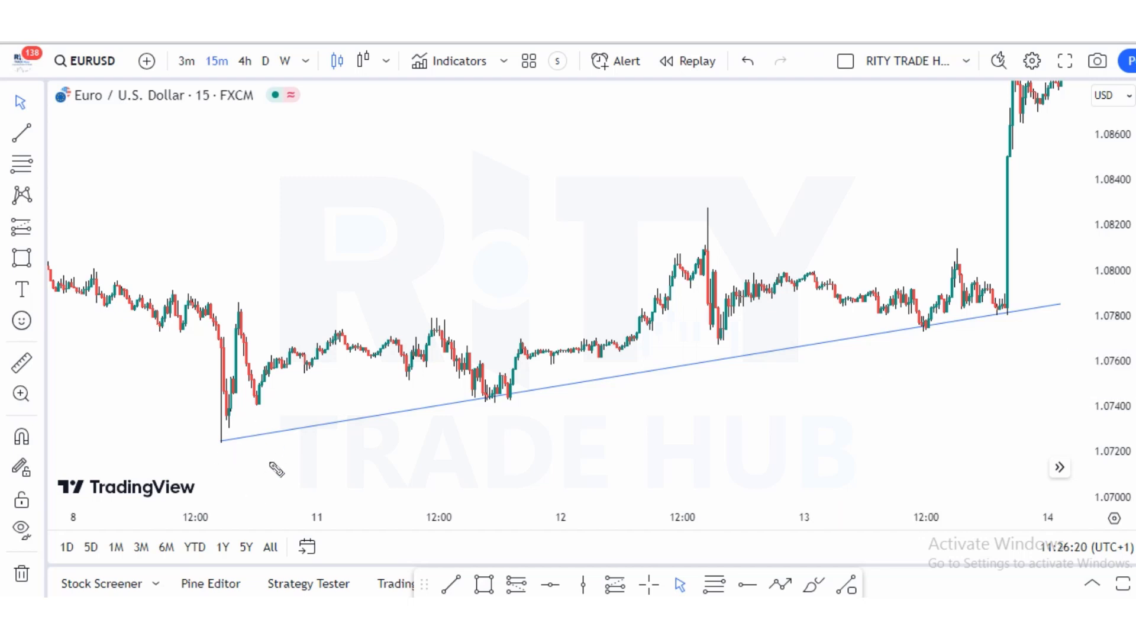
pyautogui.moveTo(226, 451); pyautogui.dragTo(242, 451)
pyautogui.moveTo(513, 413); pyautogui.dragTo(559, 392)
pyautogui.moveTo(953, 336); pyautogui.dragTo(960, 333)
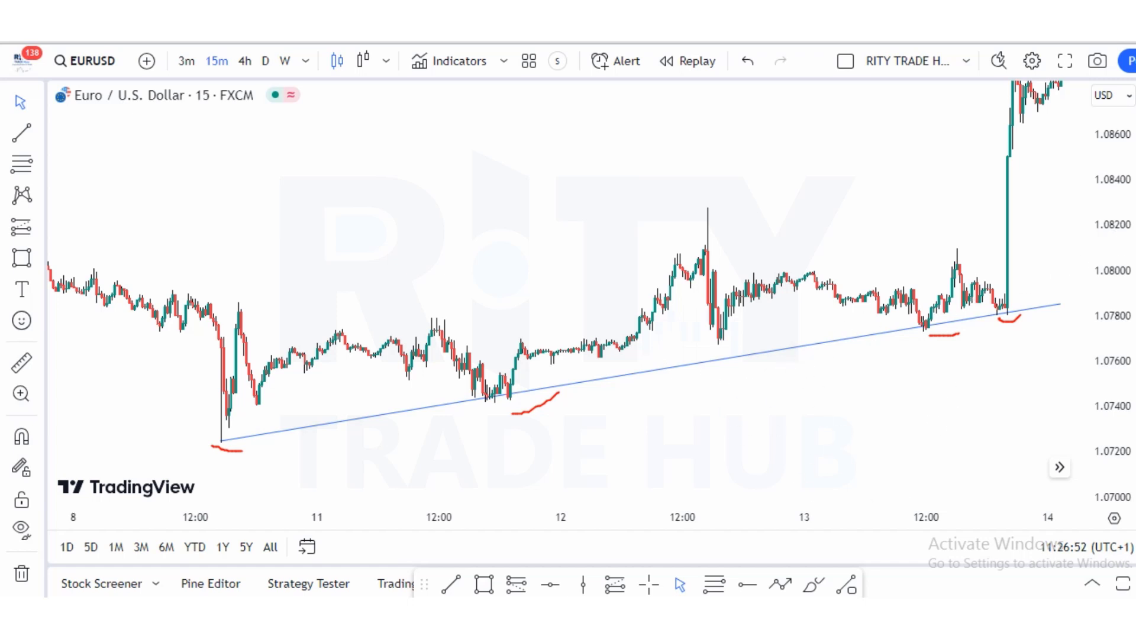
pyautogui.press('Escape')
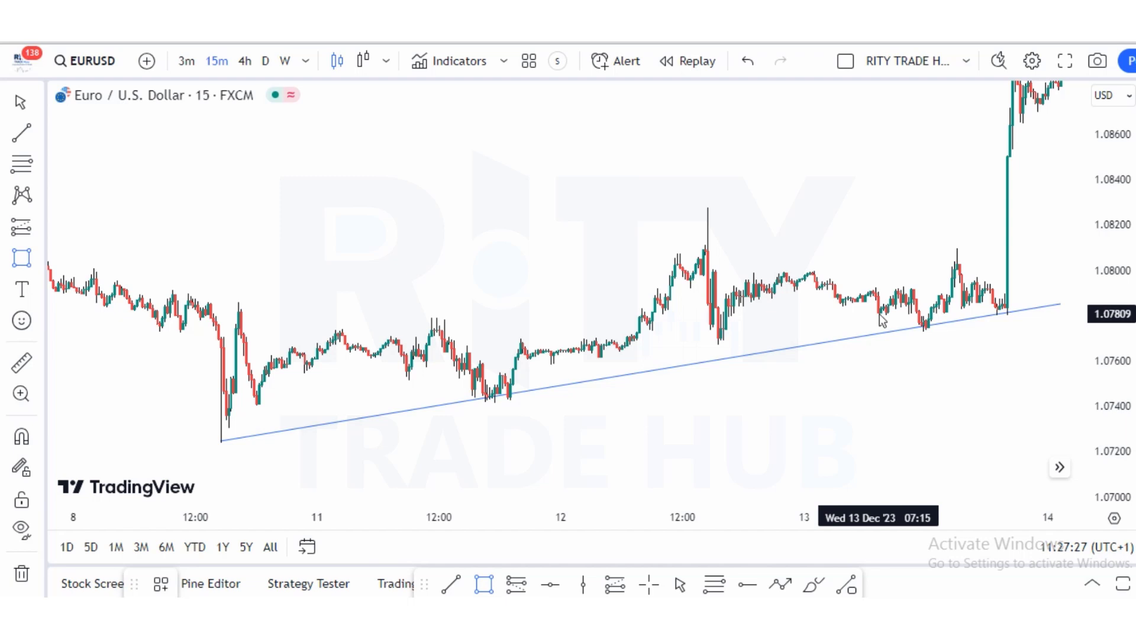
# Step: Draw a blue zone rectangle from 1.07812 to 1.07671 and stretch it left to the chart start
pyautogui.click(879, 313)
pyautogui.click(1074, 348)
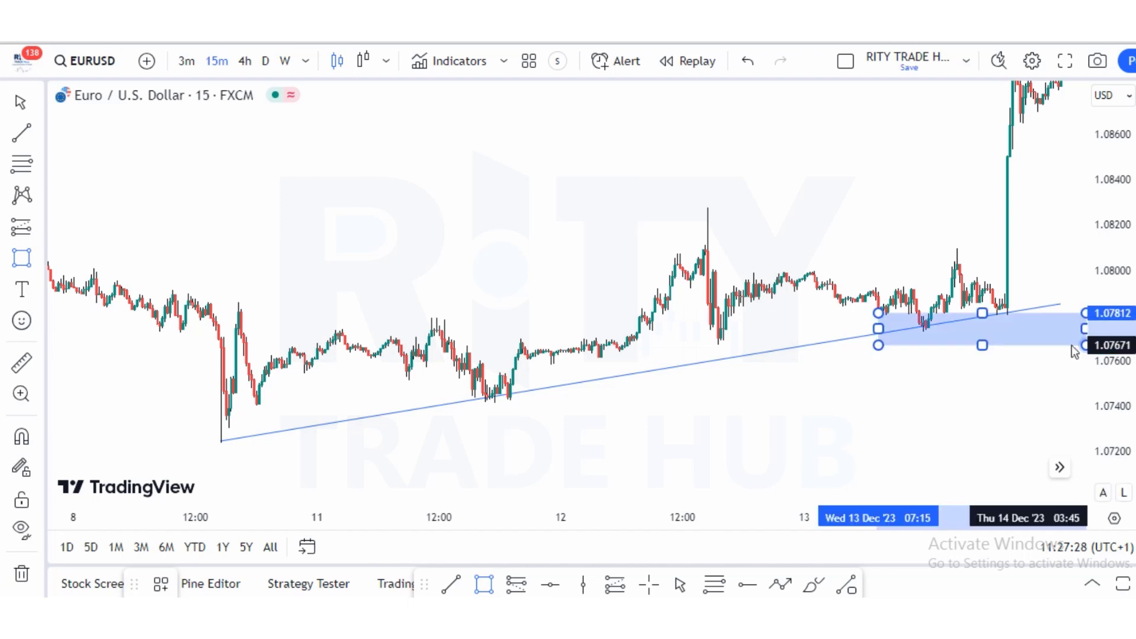
pyautogui.click(1077, 346)
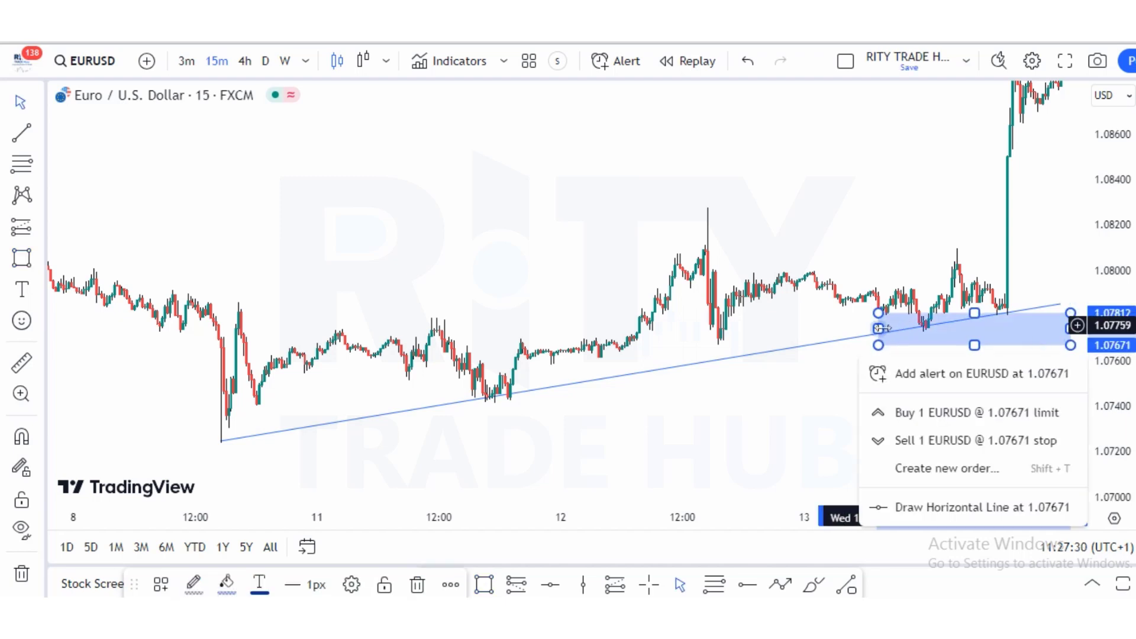
pyautogui.click(825, 328)
pyautogui.moveTo(878, 328); pyautogui.dragTo(61, 329)
pyautogui.click(794, 442)
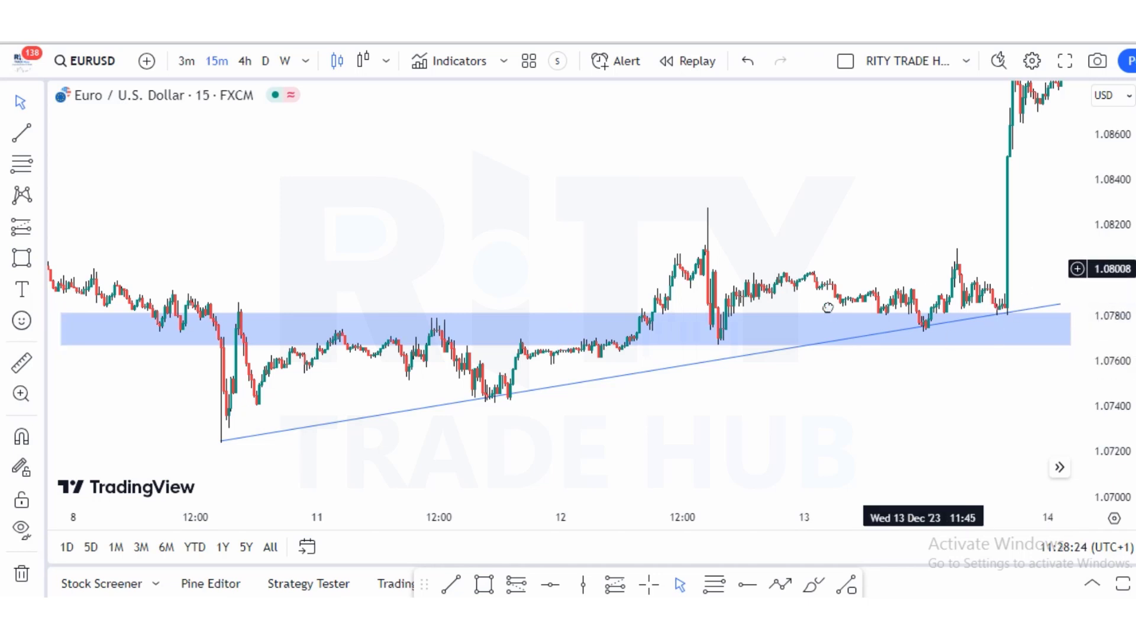
# Step: Zoom in on the 12–14 Dec candles, stretching the price scale for taller candles
pyautogui.scroll(5, 827, 307)
pyautogui.moveTo(1115, 395); pyautogui.dragTo(1115, 382)
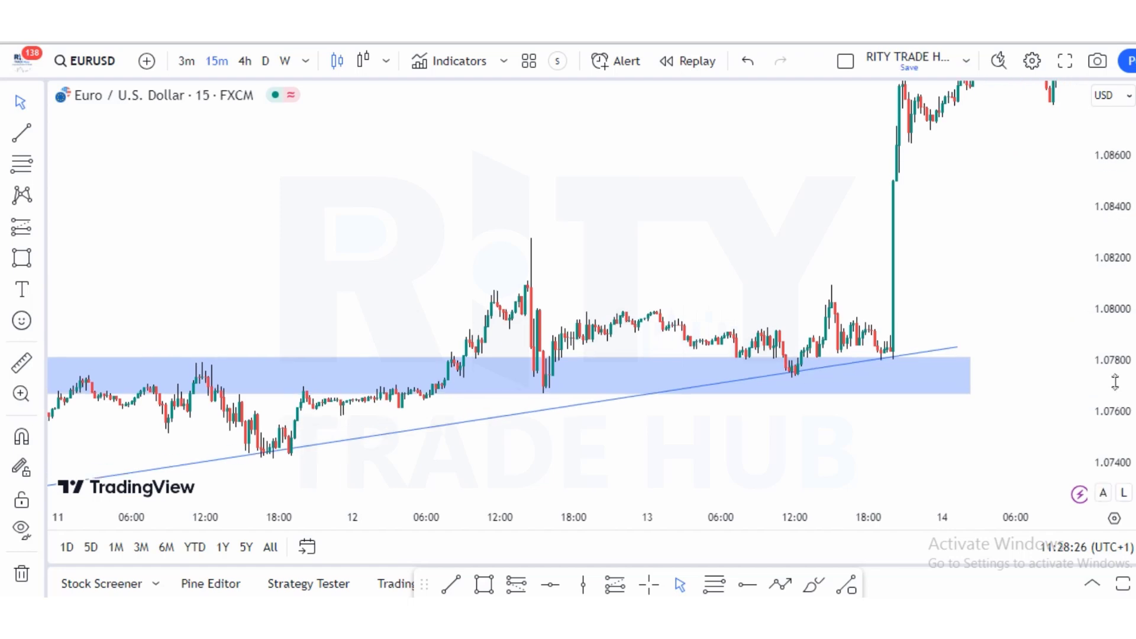
pyautogui.scroll(2, 822, 402)
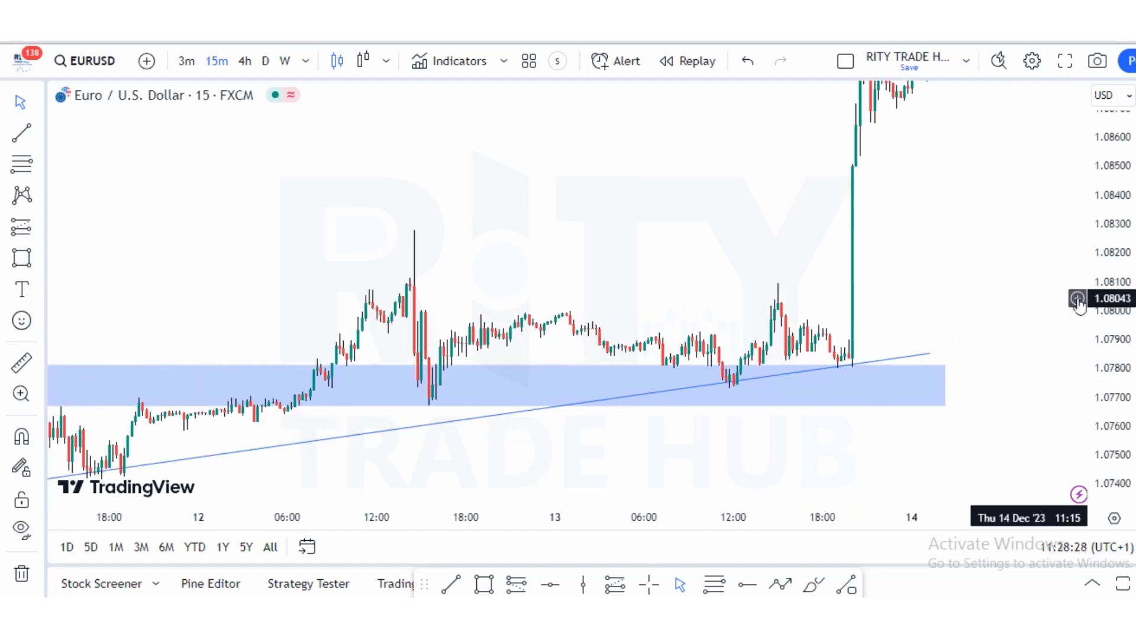
pyautogui.scroll(2, 782, 478)
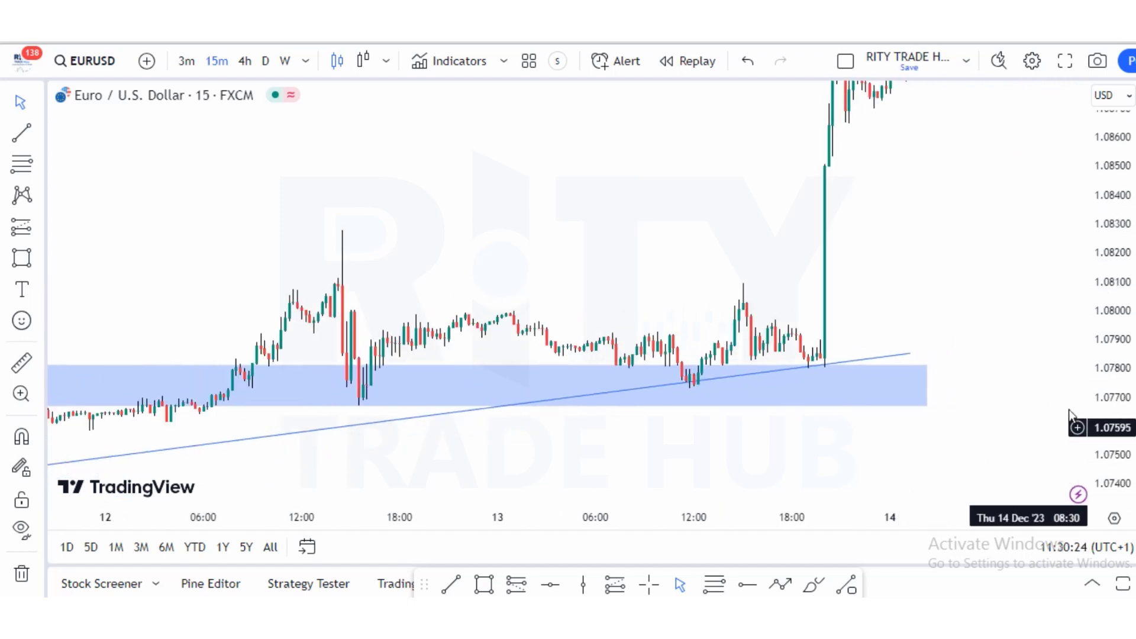
pyautogui.moveTo(1101, 385); pyautogui.dragTo(1100, 364)
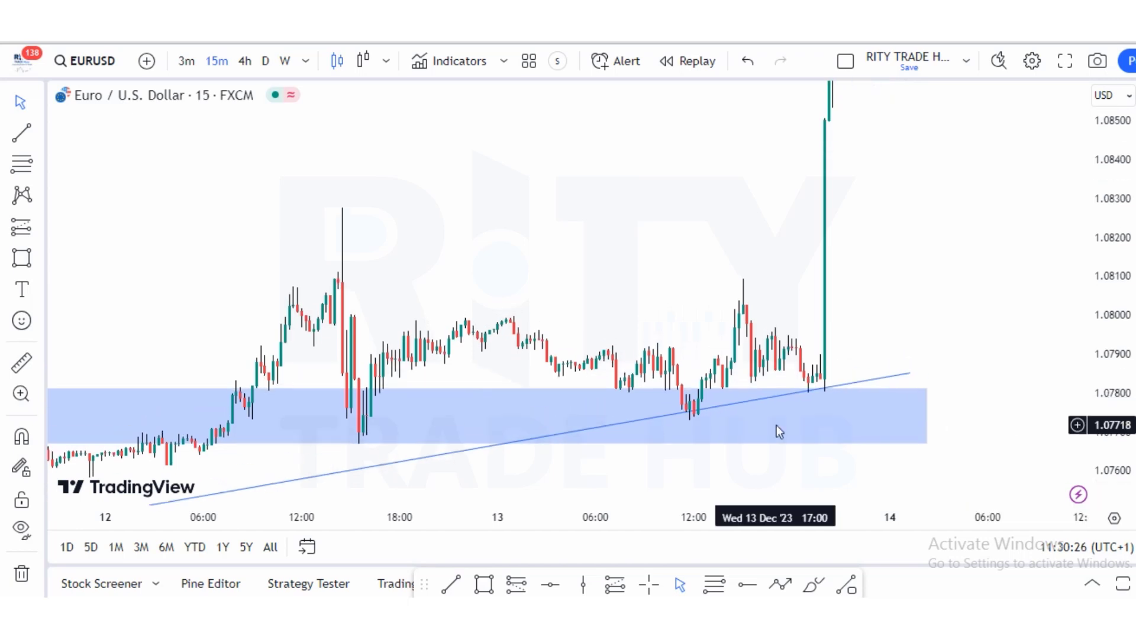
pyautogui.scroll(1, 779, 422)
pyautogui.scroll(2, 981, 355)
pyautogui.moveTo(579, 336)
pyautogui.mouseDown()
pyautogui.moveTo(590, 361)
pyautogui.moveTo(632, 361)
pyautogui.mouseUp()
pyautogui.moveTo(561, 414); pyautogui.dragTo(569, 444)
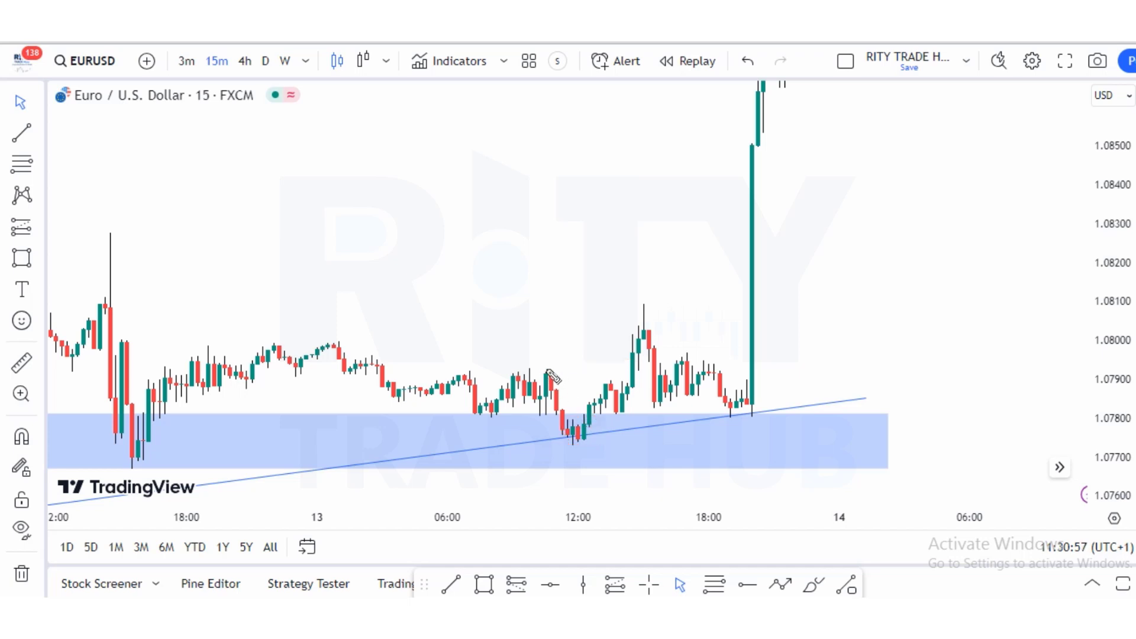
# Step: Draw a red line near 1.0793 over the midday highs and circle the 13 Dec evening low
pyautogui.moveTo(548, 370); pyautogui.dragTo(632, 372)
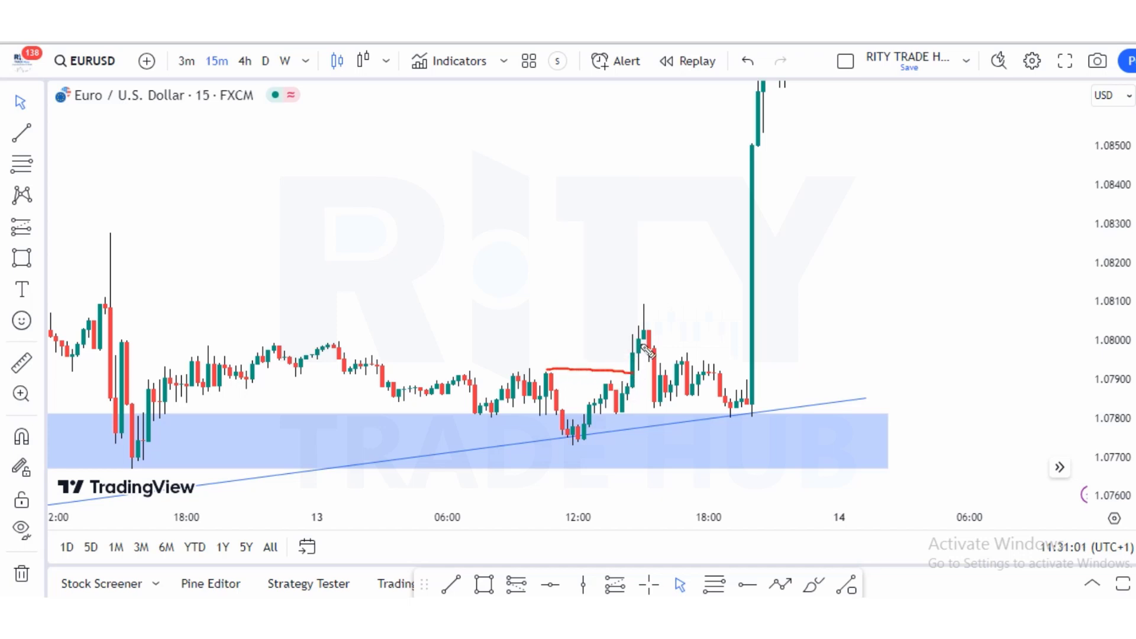
pyautogui.moveTo(719, 412)
pyautogui.mouseDown()
pyautogui.moveTo(737, 428)
pyautogui.moveTo(764, 403)
pyautogui.moveTo(742, 396)
pyautogui.moveTo(729, 408)
pyautogui.mouseUp()
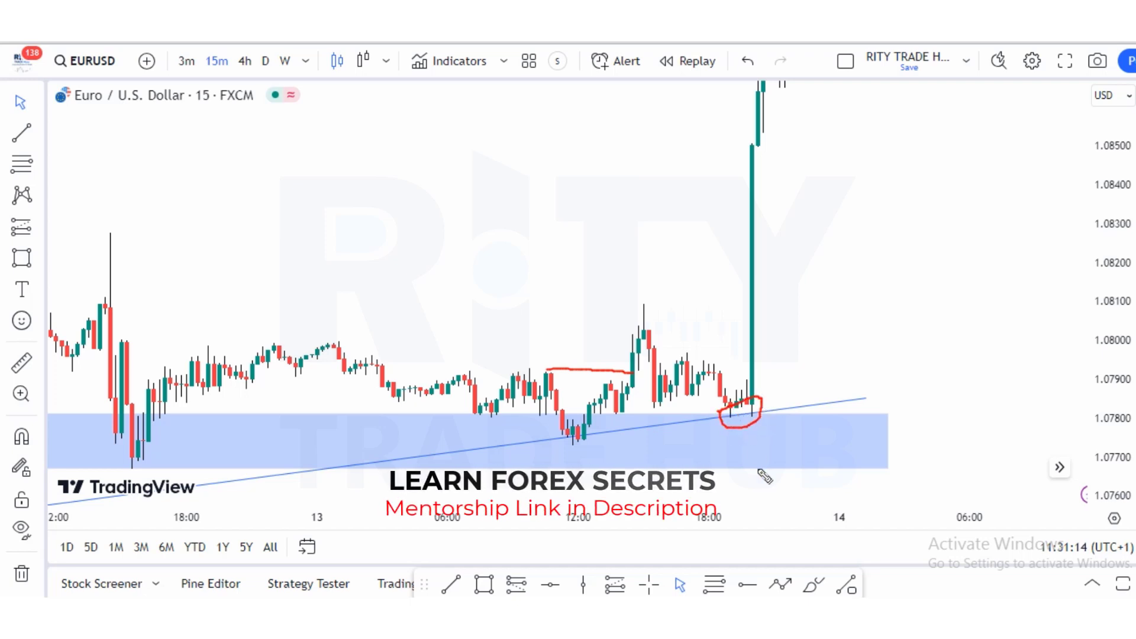